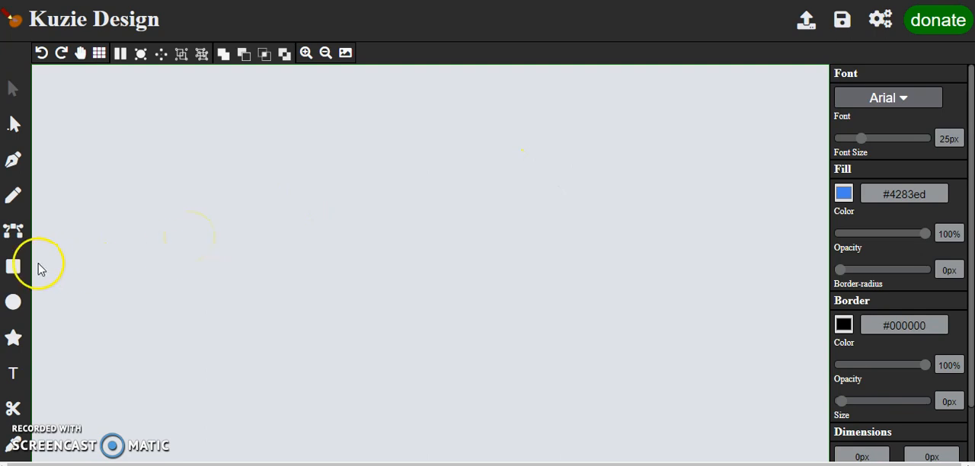
# Step: Draw a rectangle about 340 by 137 px in the upper middle of the canvas
pyautogui.click(13, 266)
pyautogui.click(457, 285)
pyautogui.moveTo(435, 266); pyautogui.dragTo(372, 241)
pyautogui.moveTo(398, 272); pyautogui.dragTo(501, 298)
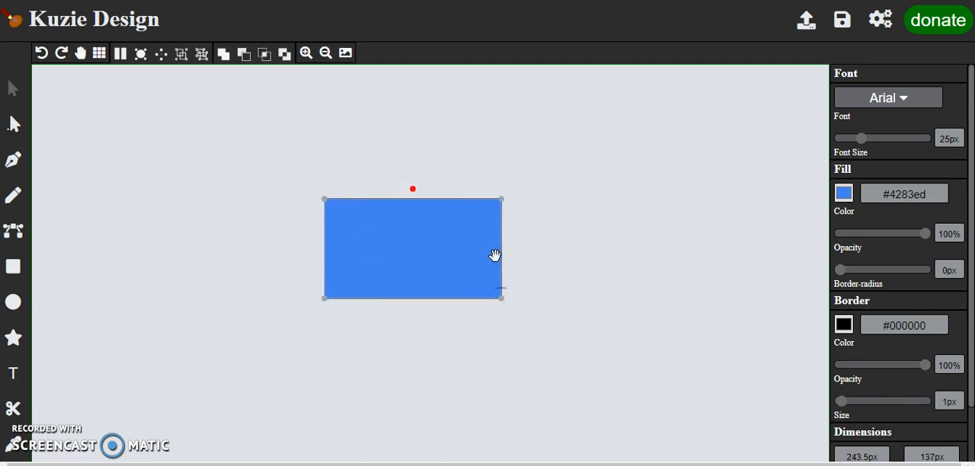
pyautogui.moveTo(501, 253); pyautogui.dragTo(572, 256)
pyautogui.moveTo(517, 272); pyautogui.dragTo(475, 211)
pyautogui.click(320, 287)
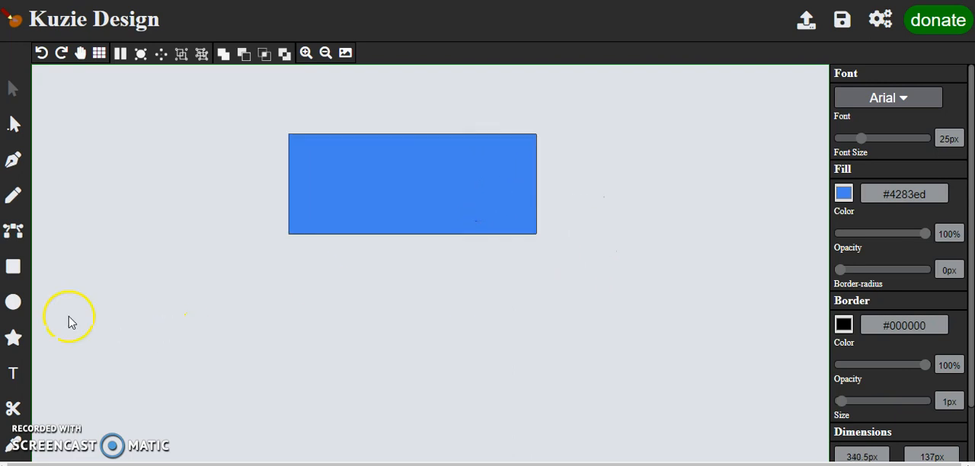
# Step: Draw an ellipse about 270 by 104 px below the rectangle
pyautogui.click(16, 309)
pyautogui.moveTo(445, 260); pyautogui.dragTo(531, 289)
pyautogui.moveTo(478, 259)
pyautogui.mouseDown()
pyautogui.moveTo(475, 200)
pyautogui.moveTo(472, 266)
pyautogui.moveTo(470, 256)
pyautogui.mouseUp()
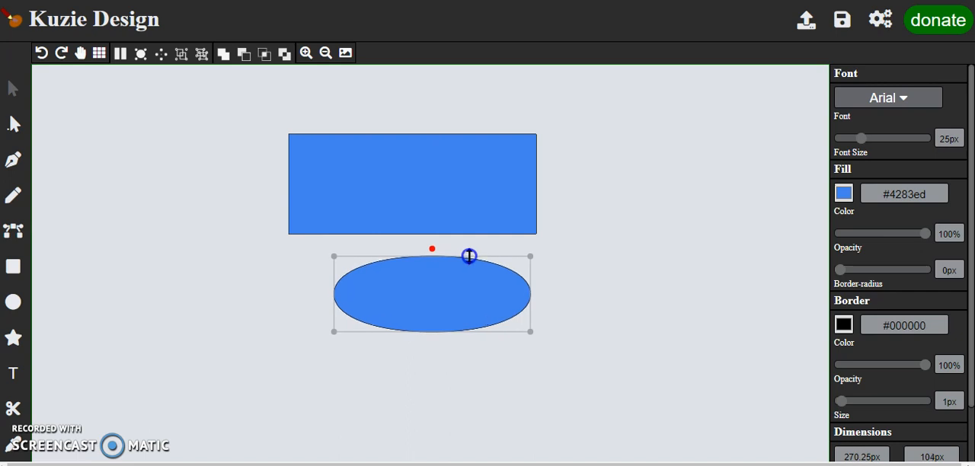
# Step: Draw a star about 164 by 156 px beneath the rectangle's right end, with the ellipse moved left of it
pyautogui.click(13, 339)
pyautogui.moveTo(405, 273); pyautogui.dragTo(612, 299)
pyautogui.moveTo(461, 289); pyautogui.dragTo(388, 296)
pyautogui.moveTo(632, 294); pyautogui.dragTo(561, 290)
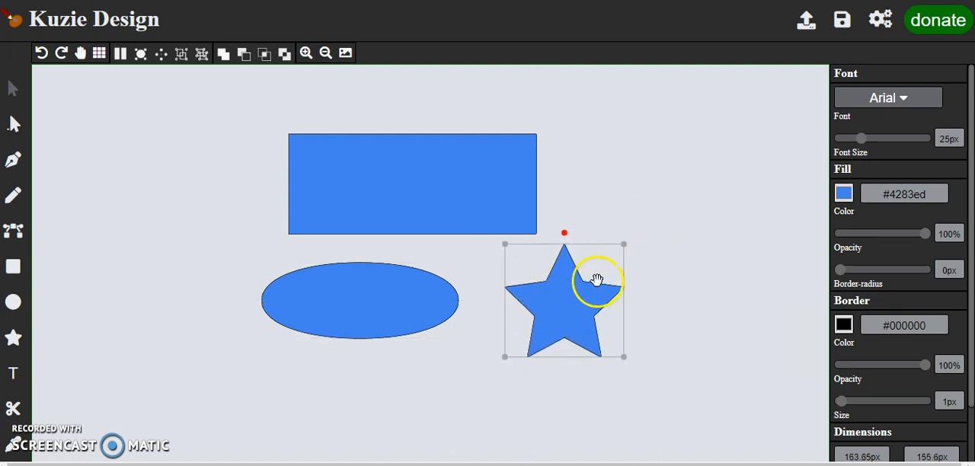
pyautogui.moveTo(562, 287); pyautogui.dragTo(549, 280)
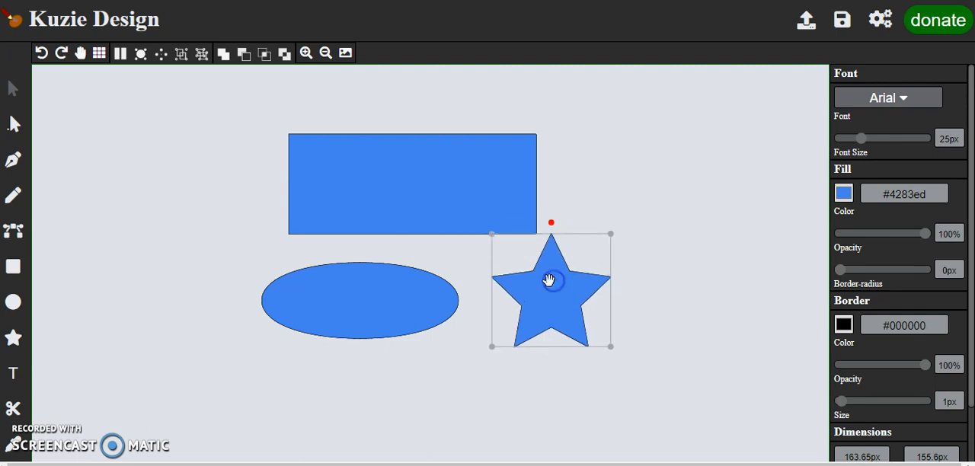
# Step: Move the ellipse to the right of the rectangle and shift the rectangle left
pyautogui.moveTo(415, 293); pyautogui.dragTo(716, 165)
pyautogui.moveTo(498, 192); pyautogui.dragTo(455, 214)
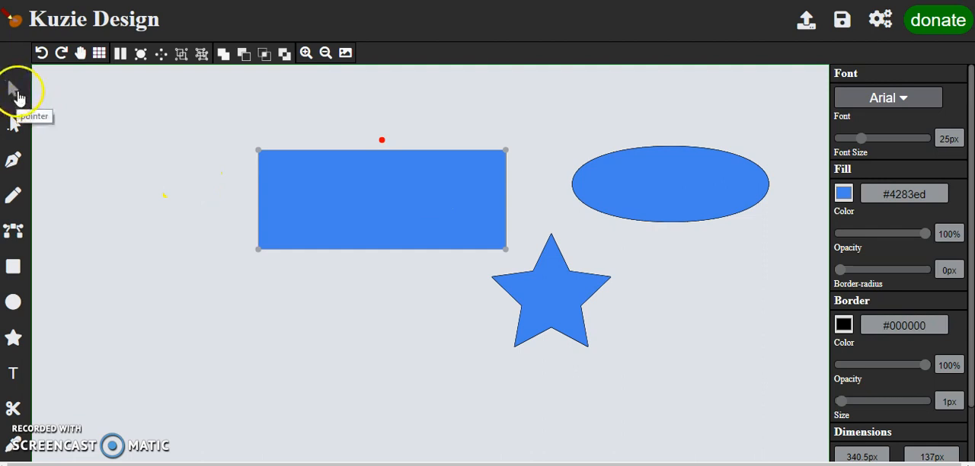
pyautogui.click(19, 97)
pyautogui.moveTo(361, 196); pyautogui.dragTo(389, 198)
# Step: Resize the rectangle to about 314 by 150 px and the star to about 205 by 168 px
pyautogui.moveTo(489, 244); pyautogui.dragTo(467, 253)
pyautogui.click(555, 300)
pyautogui.moveTo(614, 348); pyautogui.dragTo(640, 356)
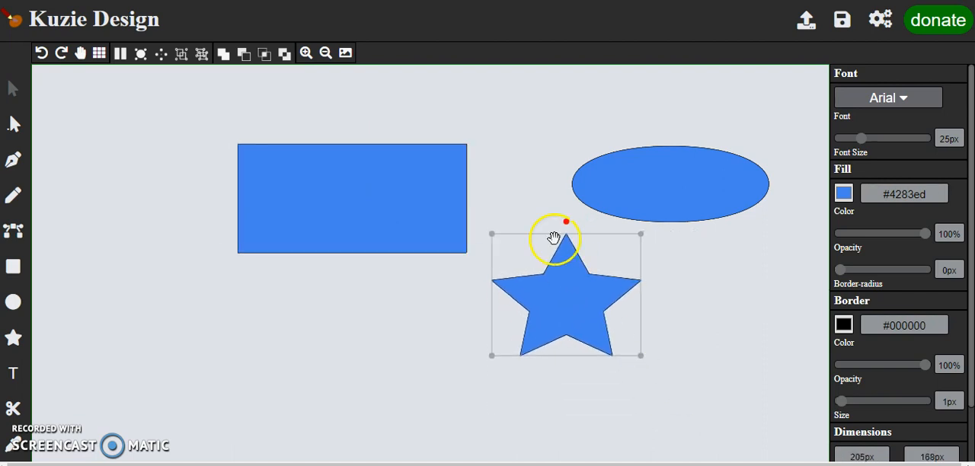
# Step: Rotate the star slightly clockwise and the ellipse slightly counterclockwise
pyautogui.moveTo(565, 220); pyautogui.dragTo(568, 246)
pyautogui.click(640, 196)
pyautogui.moveTo(669, 137)
pyautogui.mouseDown()
pyautogui.moveTo(645, 144)
pyautogui.moveTo(669, 131)
pyautogui.mouseUp()
# Step: Shift the rectangle left and move its two lower corner points down and inward to form a trapezoid about 227 px high
pyautogui.click(500, 222)
pyautogui.moveTo(452, 230); pyautogui.dragTo(421, 224)
pyautogui.click(423, 291)
pyautogui.click(439, 248)
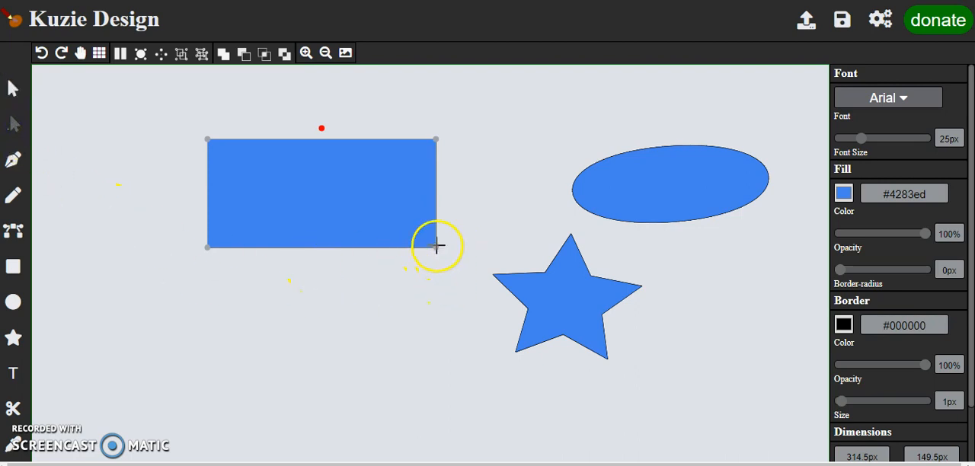
pyautogui.moveTo(434, 248); pyautogui.dragTo(394, 304)
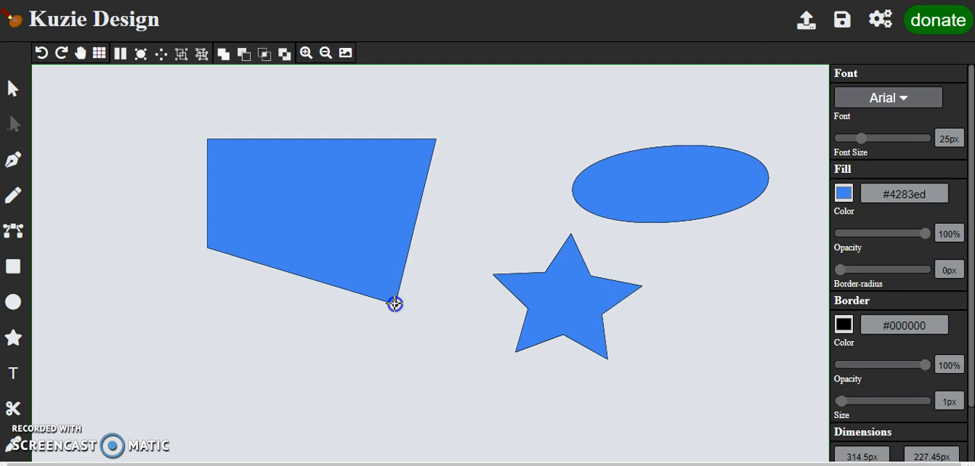
pyautogui.moveTo(203, 243); pyautogui.dragTo(257, 304)
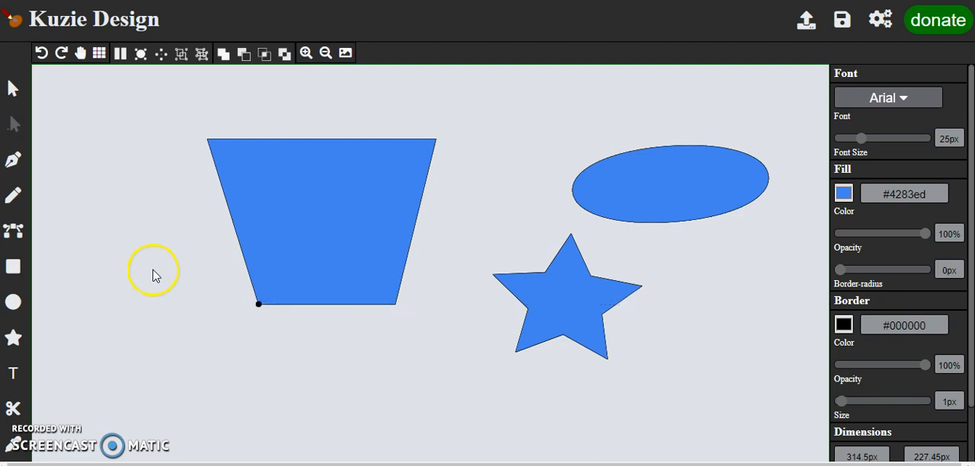
pyautogui.moveTo(264, 227); pyautogui.dragTo(259, 206)
# Step: Draw a closed, straight-edged five-point shape below the trapezoid with the Pen tool
pyautogui.click(132, 196)
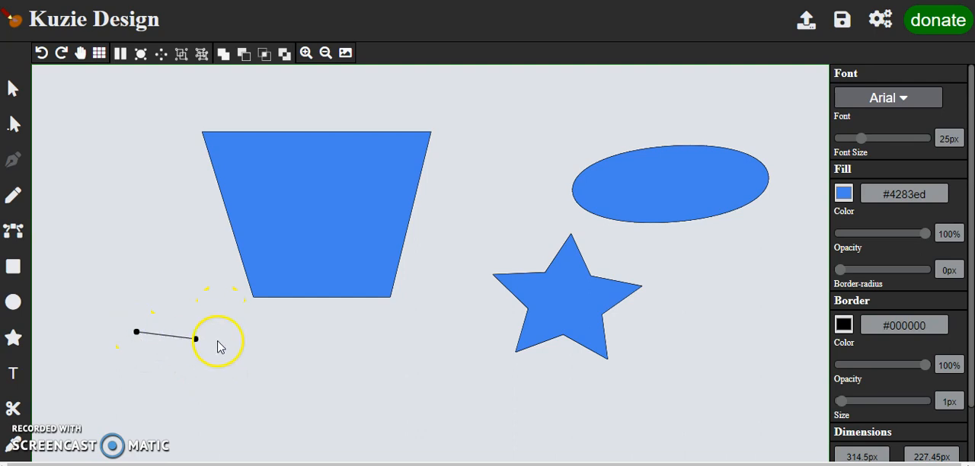
pyautogui.click(337, 340)
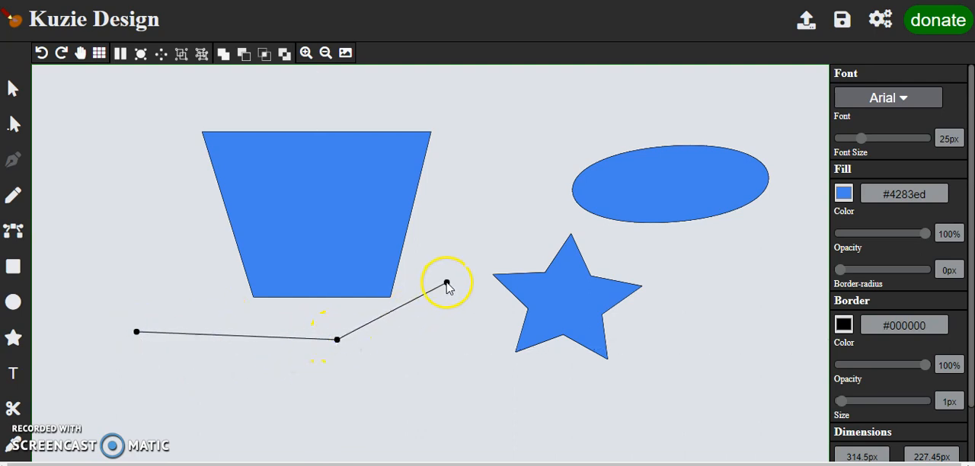
pyautogui.click(465, 397)
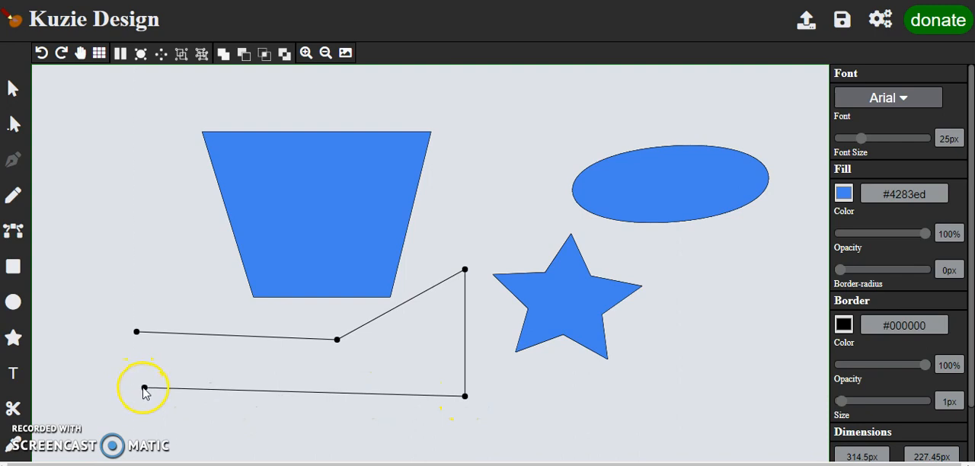
pyautogui.click(137, 396)
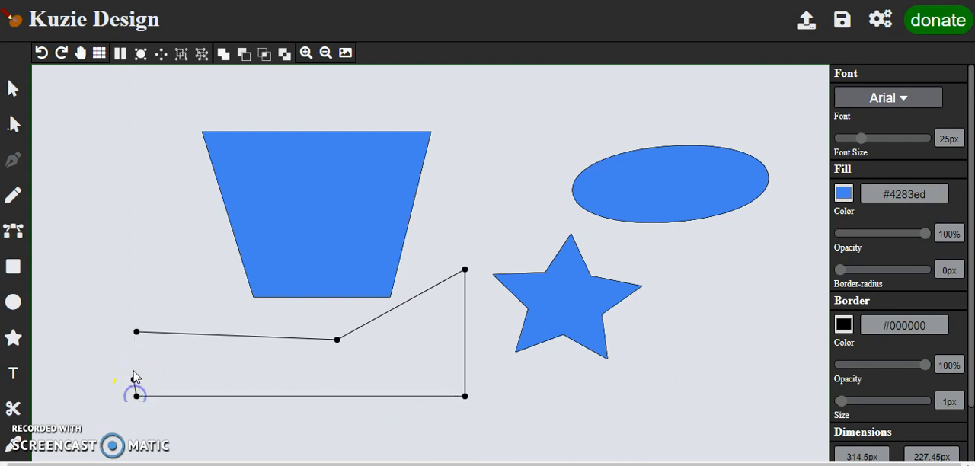
pyautogui.click(136, 333)
# Step: Resize the five-point shape to about 429 by 164 px and arrange it to the left of the trapezoid, which moves right
pyautogui.moveTo(246, 367); pyautogui.dragTo(212, 358)
pyautogui.moveTo(283, 218); pyautogui.dragTo(415, 187)
pyautogui.moveTo(374, 342); pyautogui.dragTo(336, 344)
pyautogui.moveTo(448, 367); pyautogui.dragTo(431, 358)
pyautogui.moveTo(396, 331); pyautogui.dragTo(324, 197)
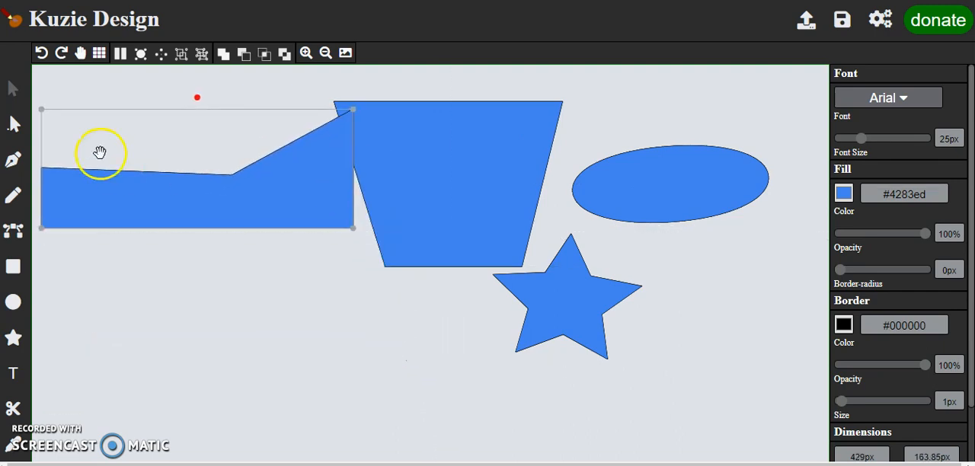
# Step: Start a wavy Pen path below the shapes with two crests and two troughs, removing the first crest's outgoing curve handle
pyautogui.click(13, 162)
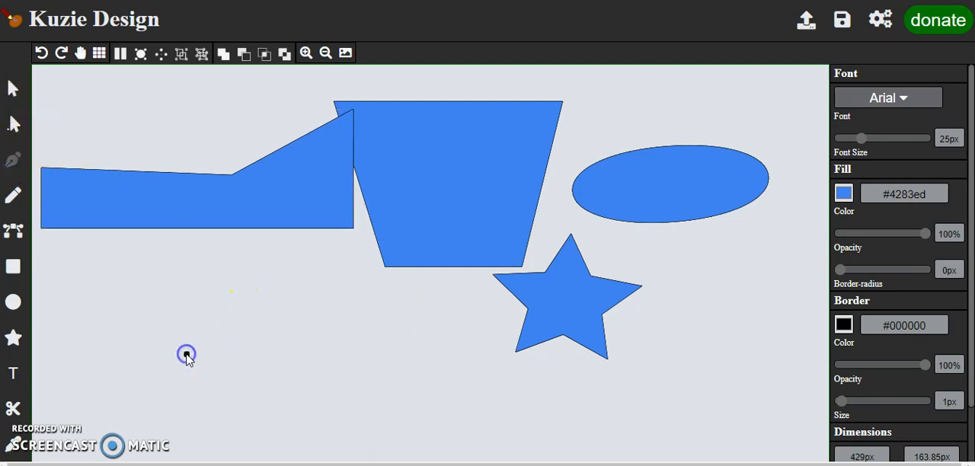
pyautogui.moveTo(244, 303); pyautogui.dragTo(295, 303)
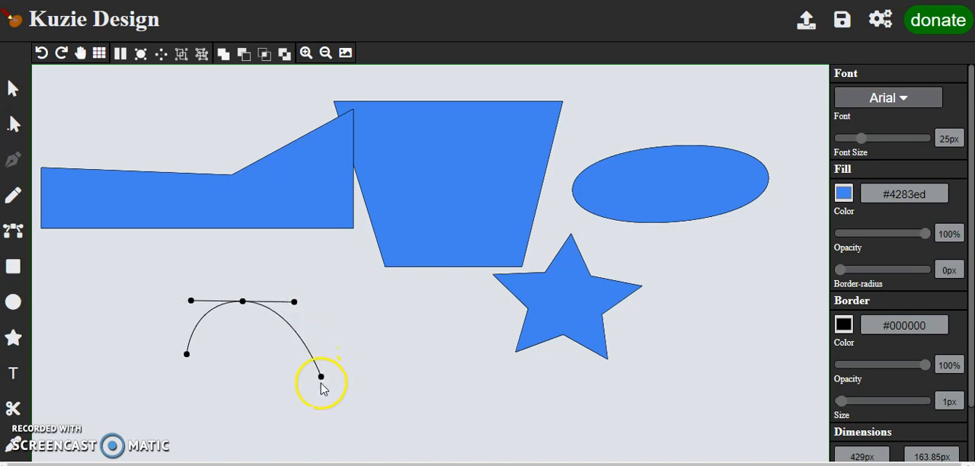
pyautogui.press('alt')
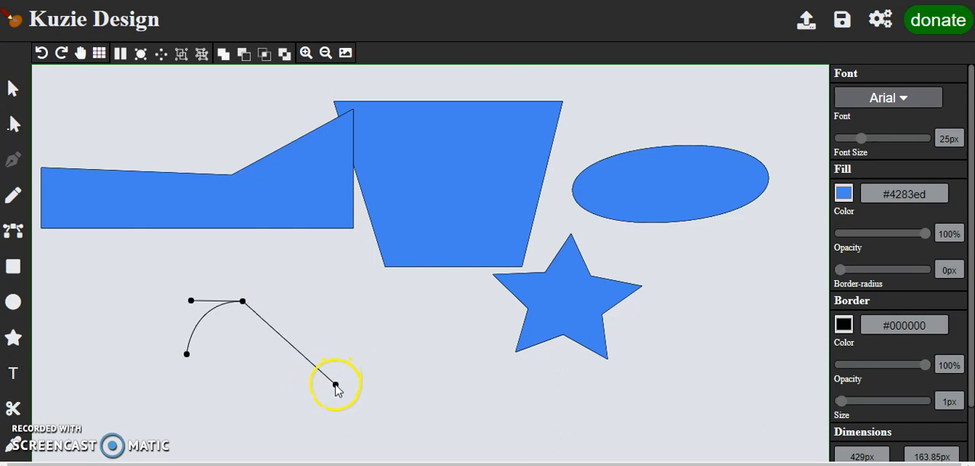
pyautogui.moveTo(336, 388); pyautogui.dragTo(396, 391)
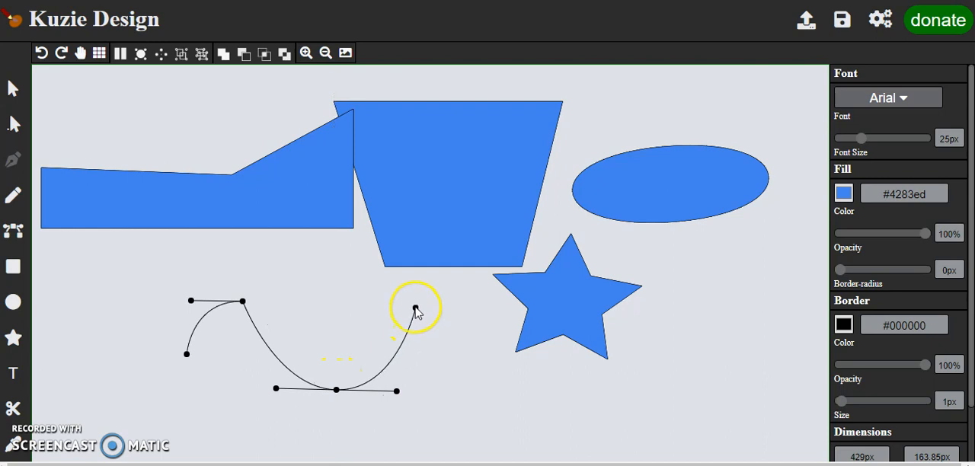
pyautogui.moveTo(417, 305); pyautogui.dragTo(461, 305)
pyautogui.moveTo(479, 395); pyautogui.dragTo(527, 396)
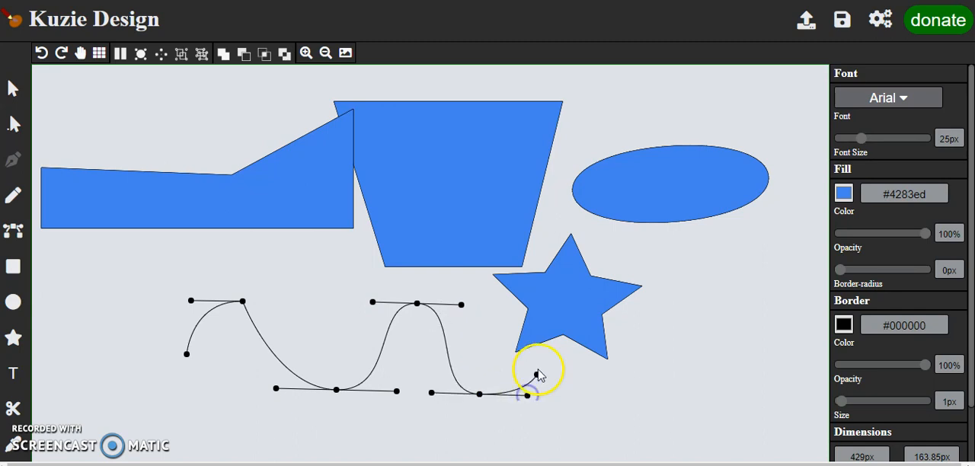
# Step: Add a third crest, close the wavy path along a straight base, and move the shape up over the five-point shape
pyautogui.click(637, 311)
pyautogui.moveTo(637, 311); pyautogui.dragTo(671, 311)
pyautogui.click(676, 432)
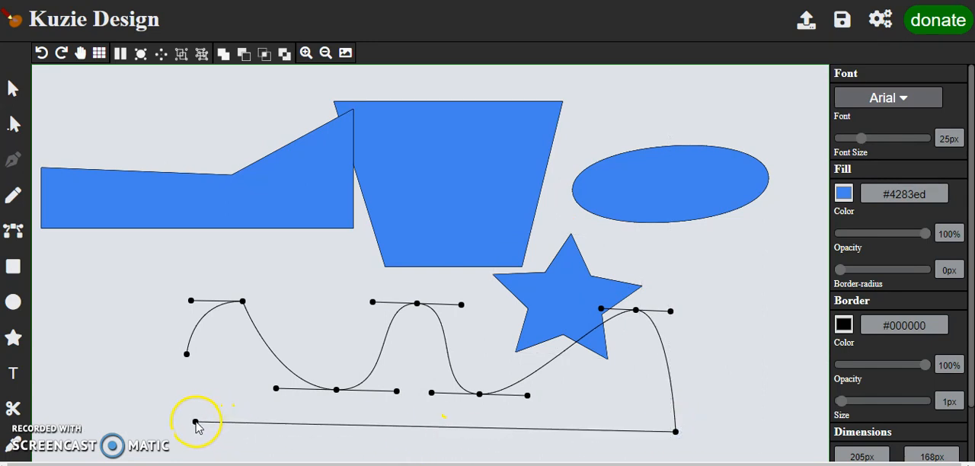
pyautogui.click(187, 421)
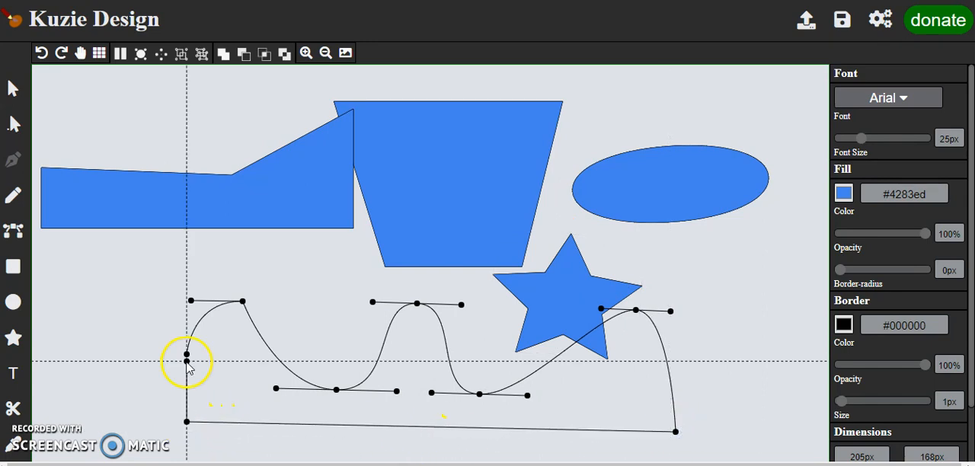
pyautogui.click(187, 355)
pyautogui.moveTo(353, 396); pyautogui.dragTo(279, 218)
# Step: Draw a closed freehand blob about 432 by 152 px below the wavy shape with the Pencil tool
pyautogui.click(13, 195)
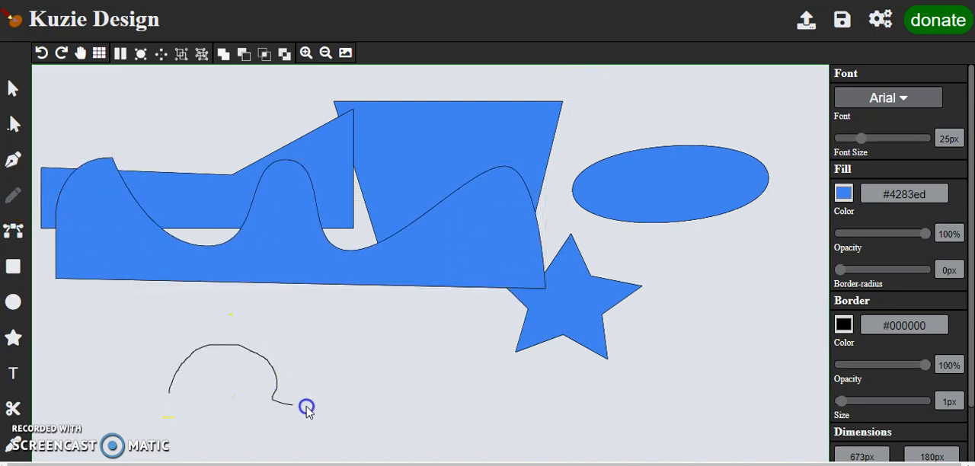
pyautogui.moveTo(339, 384)
pyautogui.mouseDown()
pyautogui.moveTo(473, 399)
pyautogui.moveTo(480, 423)
pyautogui.moveTo(336, 431)
pyautogui.moveTo(292, 453)
pyautogui.moveTo(210, 431)
pyautogui.mouseUp()
pyautogui.moveTo(171, 400)
pyautogui.mouseDown()
pyautogui.moveTo(194, 394)
pyautogui.moveTo(198, 375)
pyautogui.mouseUp()
pyautogui.click(81, 272)
# Step: Shorten and tilt the curve handles of the wavy shape's rightmost crest to make it sharper
pyautogui.click(15, 231)
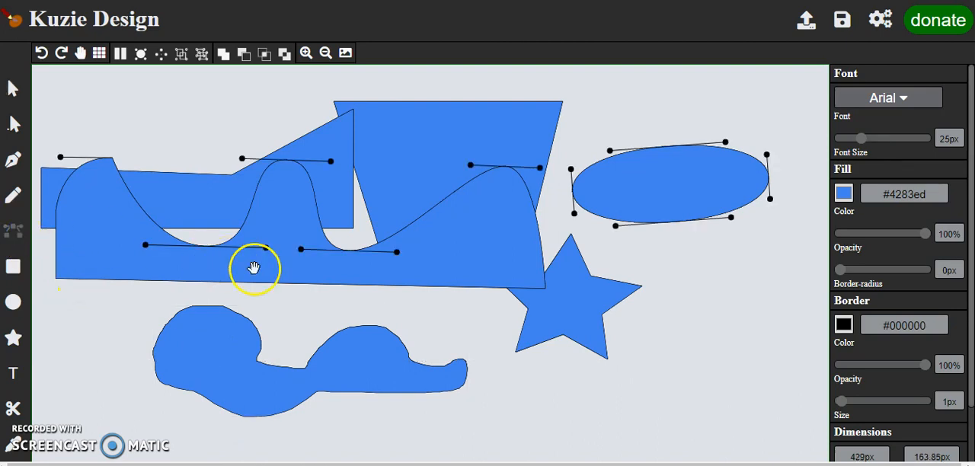
pyautogui.moveTo(546, 171); pyautogui.dragTo(530, 147)
pyautogui.moveTo(537, 172); pyautogui.dragTo(523, 159)
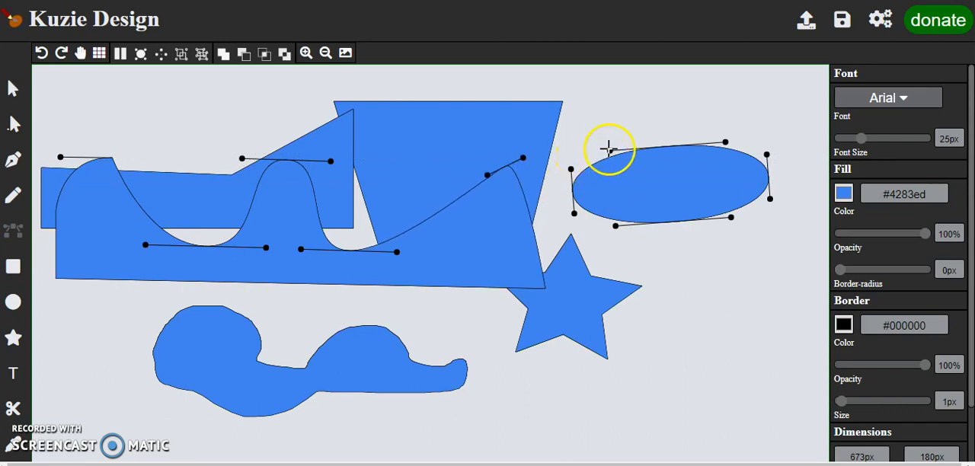
# Step: Reshape the ellipse's upper and left curves with their handles, and move the freehand blob up against the wavy shape
pyautogui.moveTo(636, 113)
pyautogui.mouseDown()
pyautogui.moveTo(648, 123)
pyautogui.moveTo(636, 120)
pyautogui.mouseUp()
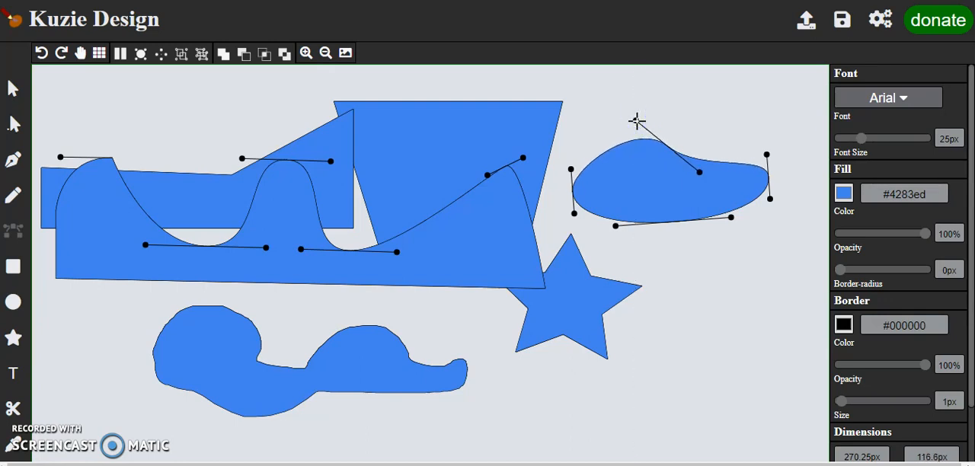
pyautogui.moveTo(653, 118)
pyautogui.mouseDown()
pyautogui.moveTo(693, 116)
pyautogui.moveTo(617, 109)
pyautogui.moveTo(644, 105)
pyautogui.mouseUp()
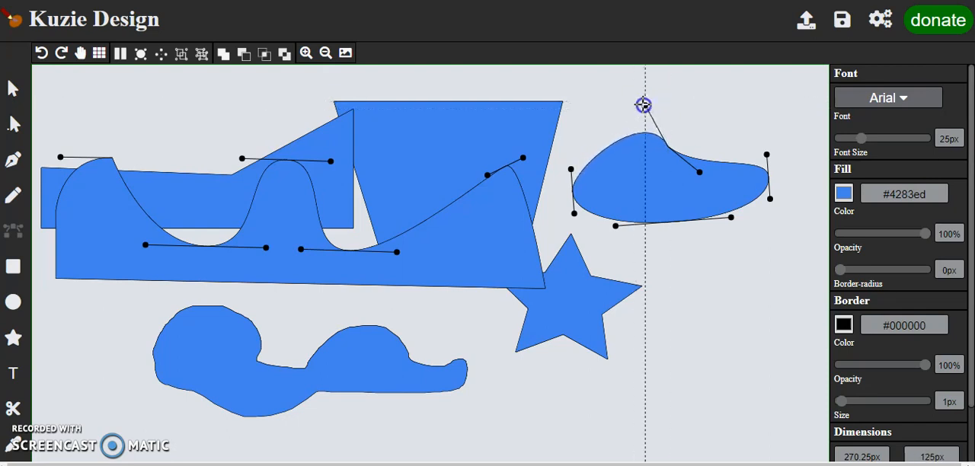
pyautogui.moveTo(573, 169)
pyautogui.mouseDown()
pyautogui.moveTo(571, 140)
pyautogui.moveTo(571, 155)
pyautogui.mouseUp()
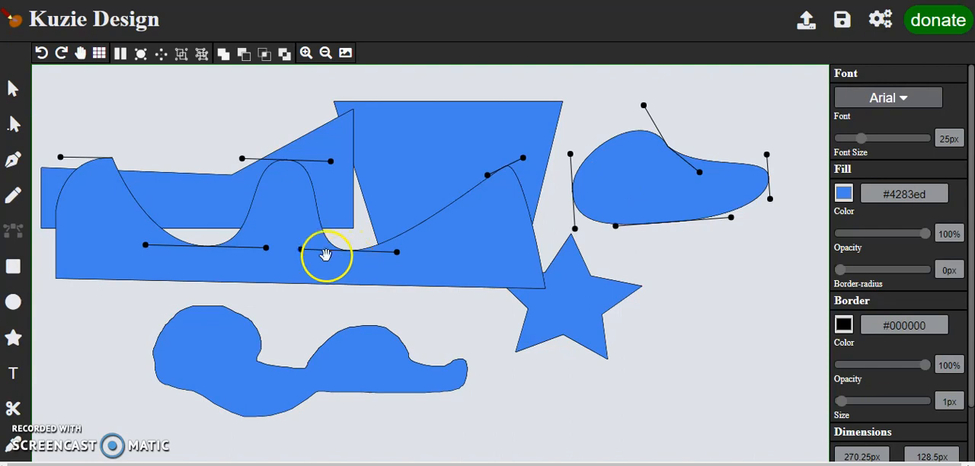
pyautogui.moveTo(342, 374); pyautogui.dragTo(313, 312)
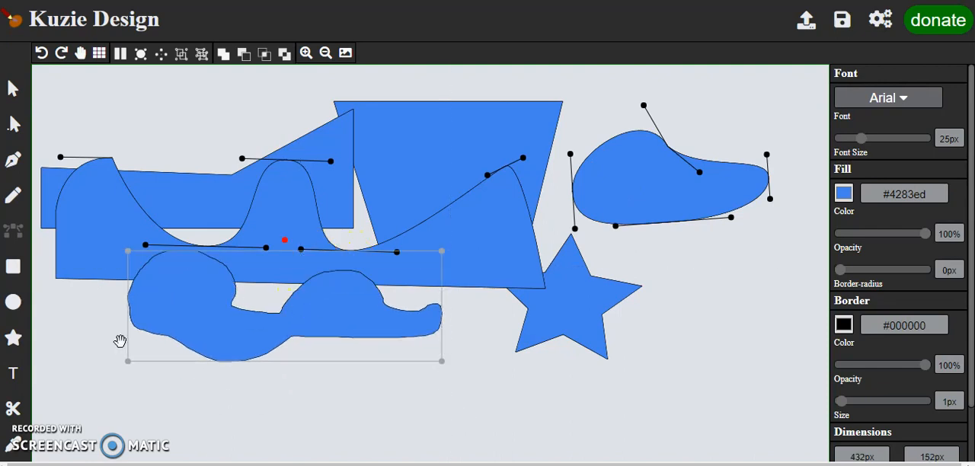
# Step: Add a text object to the lower right of the star reading "Testing Testing"
pyautogui.click(13, 375)
pyautogui.moveTo(459, 277); pyautogui.dragTo(698, 394)
pyautogui.click(681, 385)
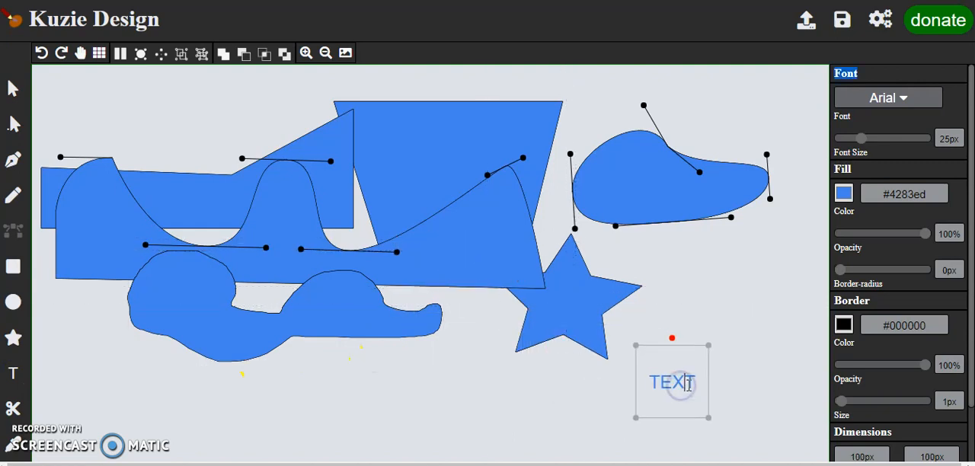
pyautogui.press('BackSpace')
pyautogui.press('BackSpace')
pyautogui.press('BackSpace')
pyautogui.press('BackSpace')
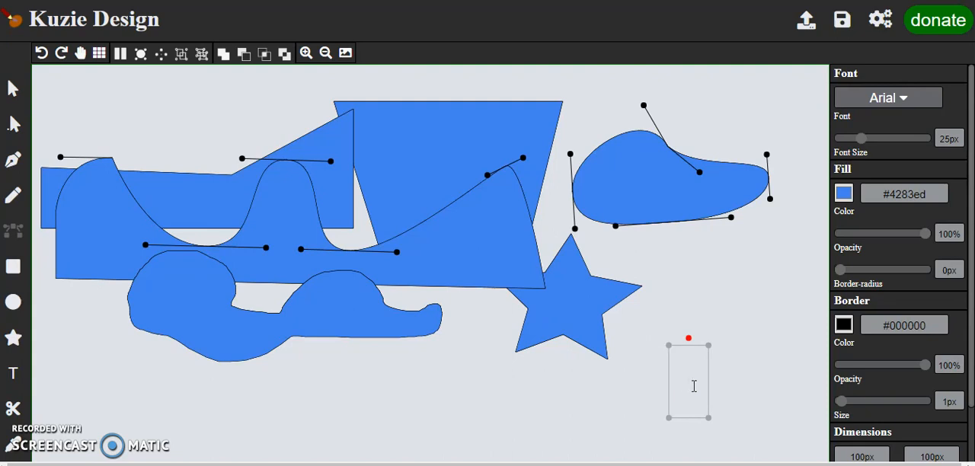
pyautogui.write('Test')
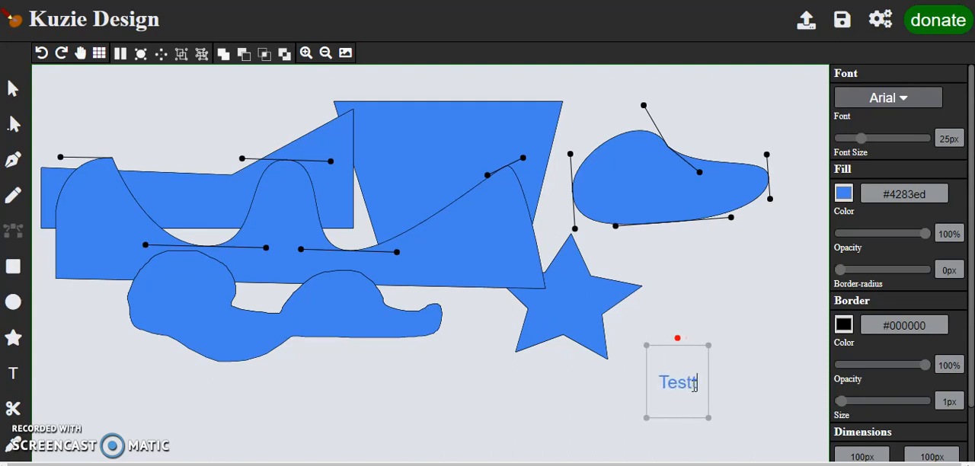
pyautogui.write('ing ')
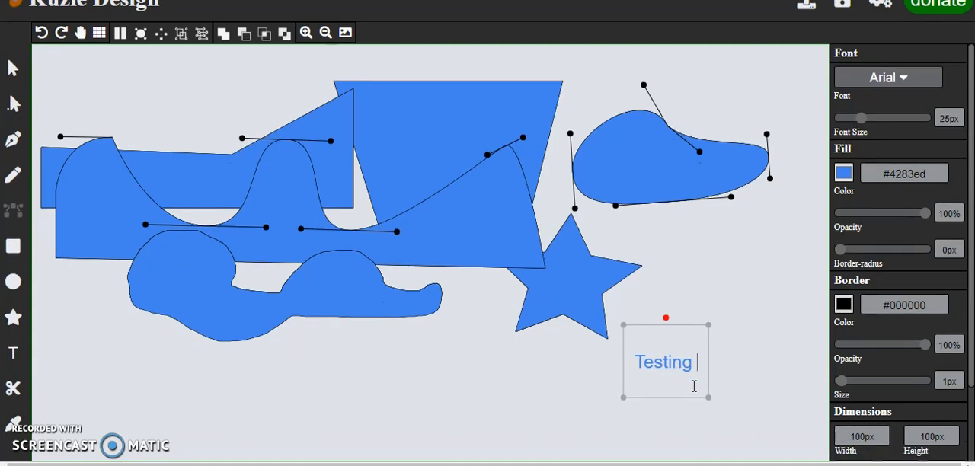
pyautogui.write('Testing')
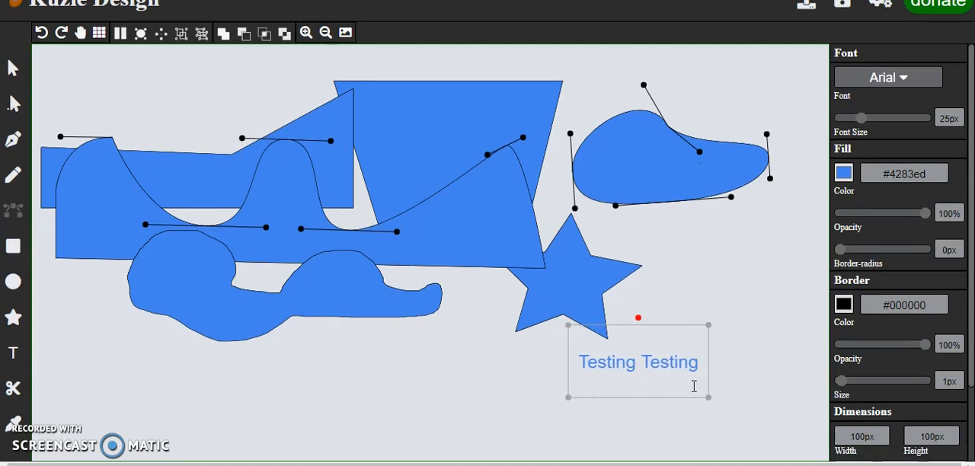
pyautogui.press('BackSpace')
pyautogui.press('BackSpace')
pyautogui.press('BackSpace')
pyautogui.write('ng')
# Step: Move the text object down and left beneath the star, and try the Arial Black and Helvetica fonts on it
pyautogui.moveTo(668, 344); pyautogui.dragTo(629, 360)
pyautogui.click(901, 78)
pyautogui.click(900, 78)
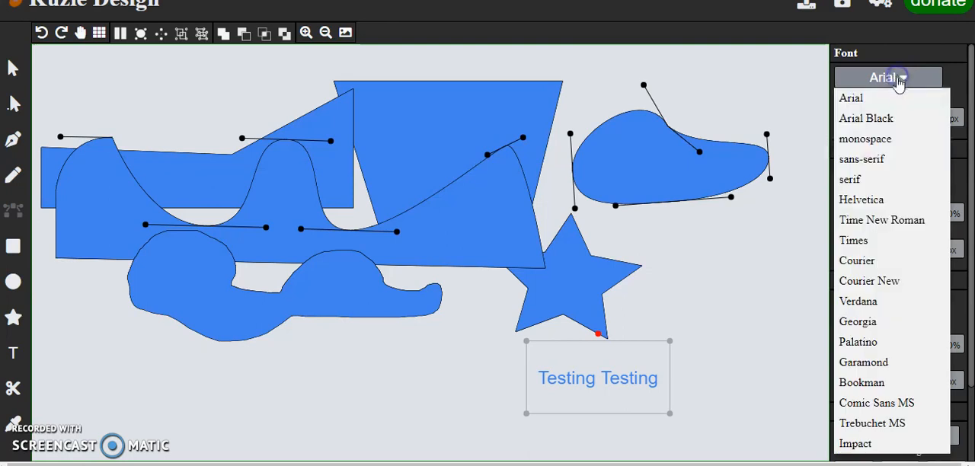
pyautogui.click(858, 124)
pyautogui.doubleClick(629, 381)
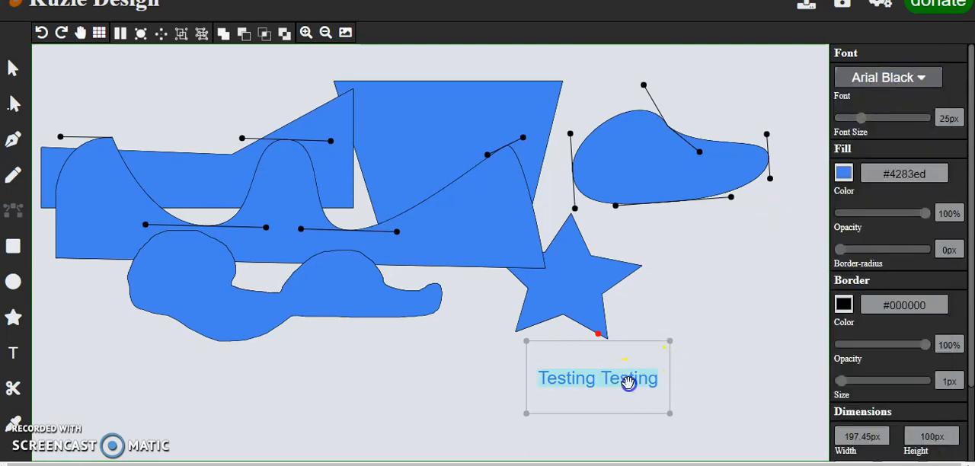
pyautogui.click(899, 77)
pyautogui.click(861, 200)
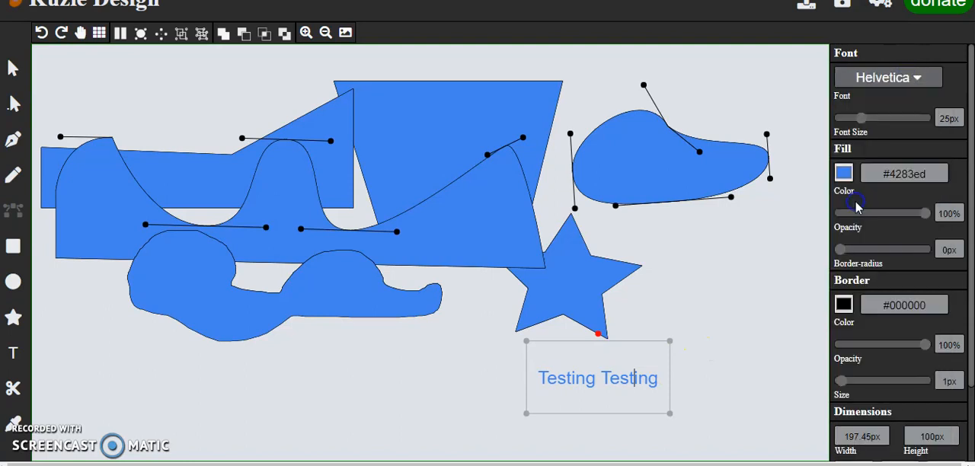
# Step: Try the Time New Roman, Bookman and Palatino fonts on the text object
pyautogui.click(882, 84)
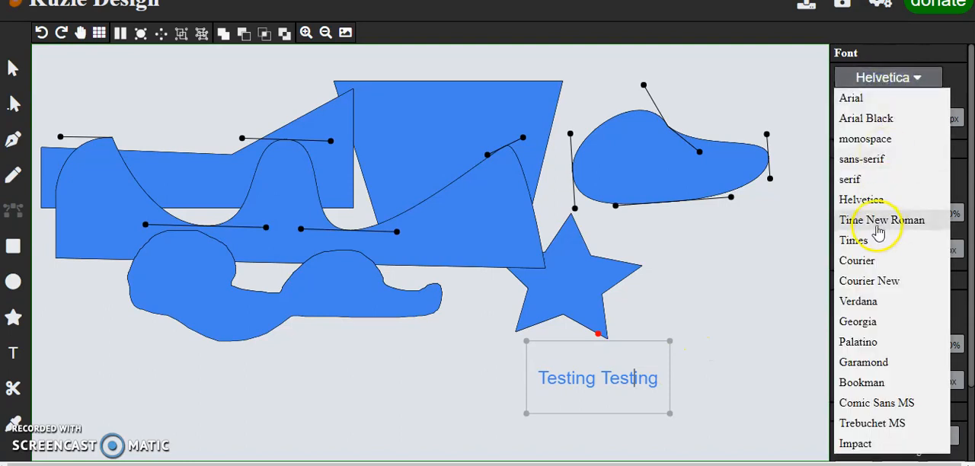
pyautogui.click(876, 223)
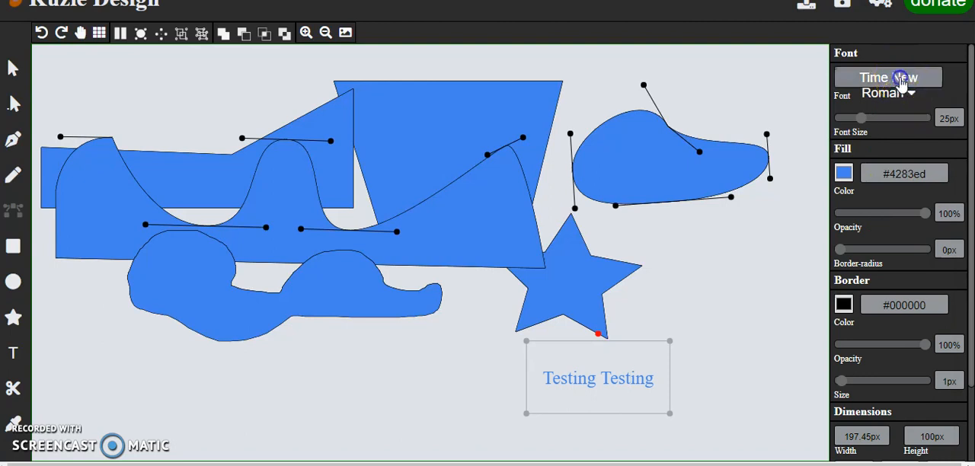
pyautogui.click(877, 79)
pyautogui.click(868, 383)
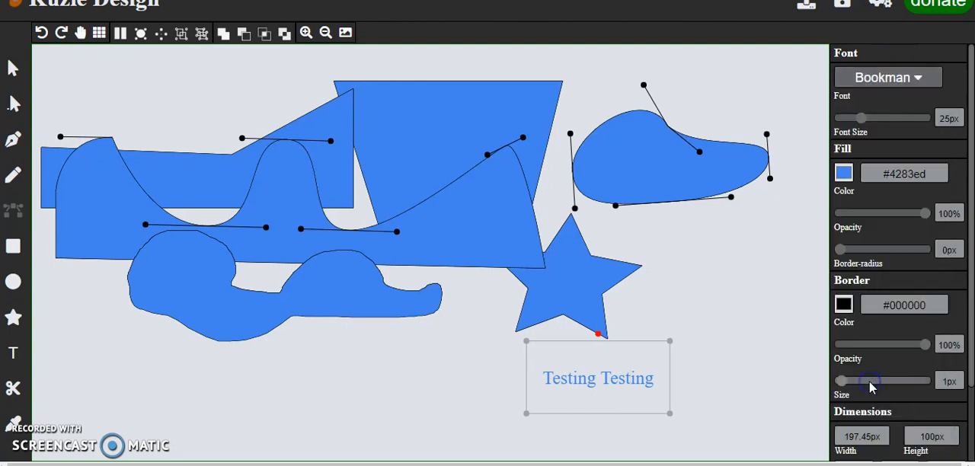
pyautogui.click(890, 80)
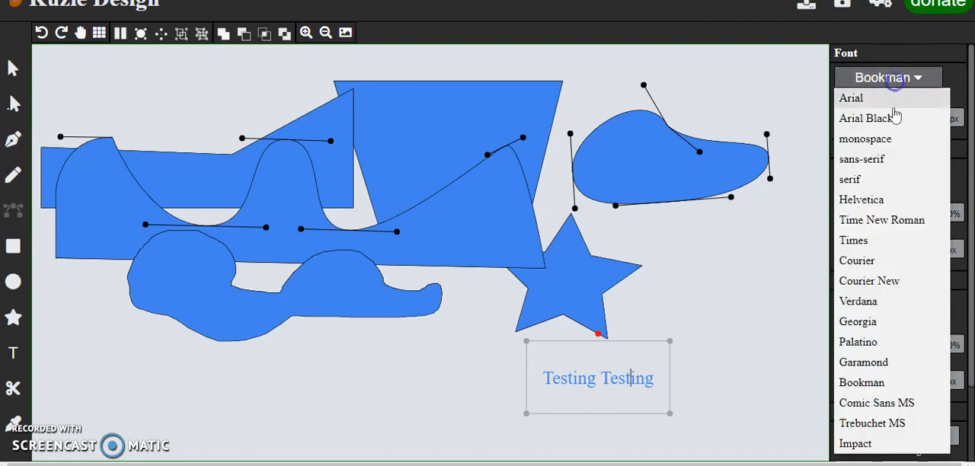
pyautogui.click(880, 344)
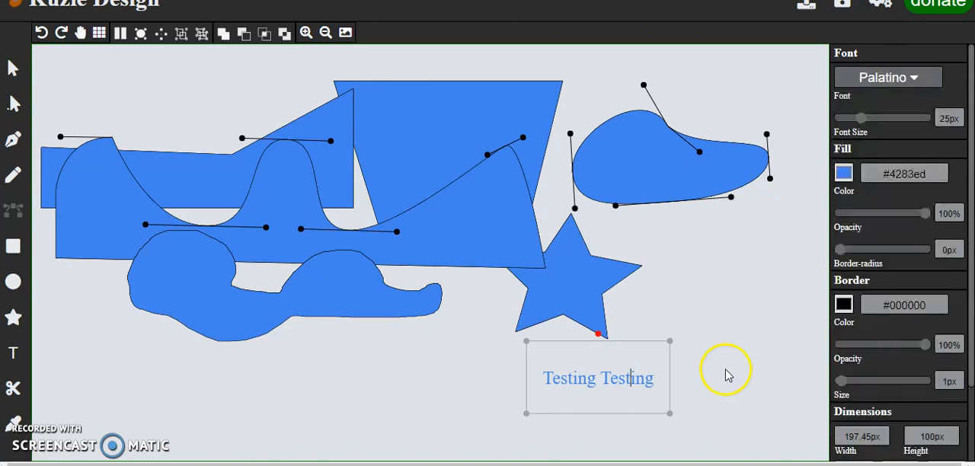
# Step: Try the Impact font on the text object, and set its font to Trebuchet MS
pyautogui.click(886, 80)
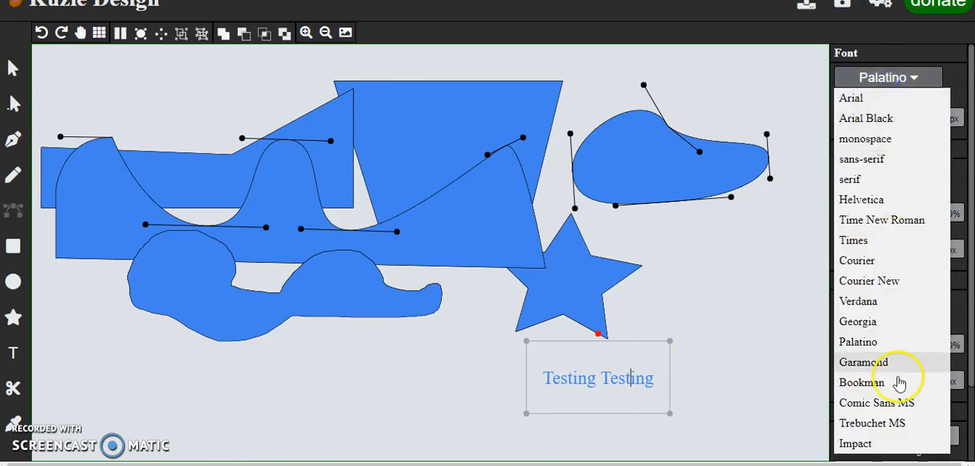
pyautogui.click(888, 443)
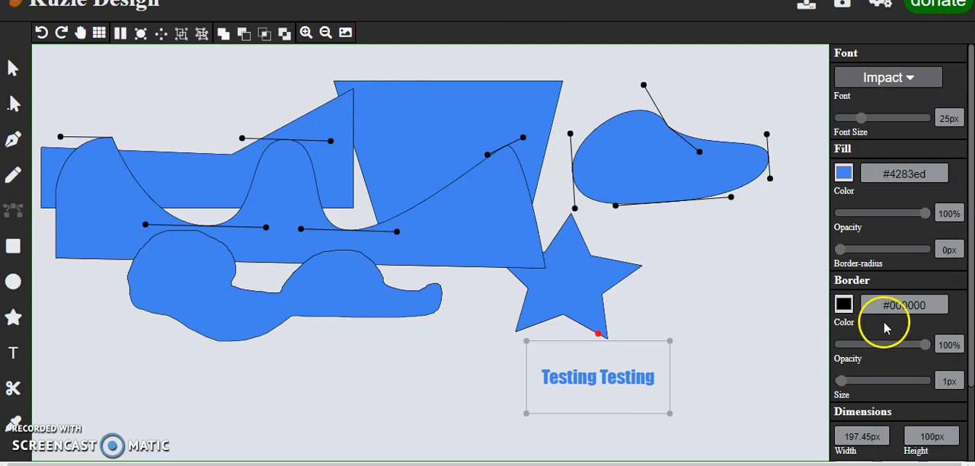
pyautogui.click(888, 80)
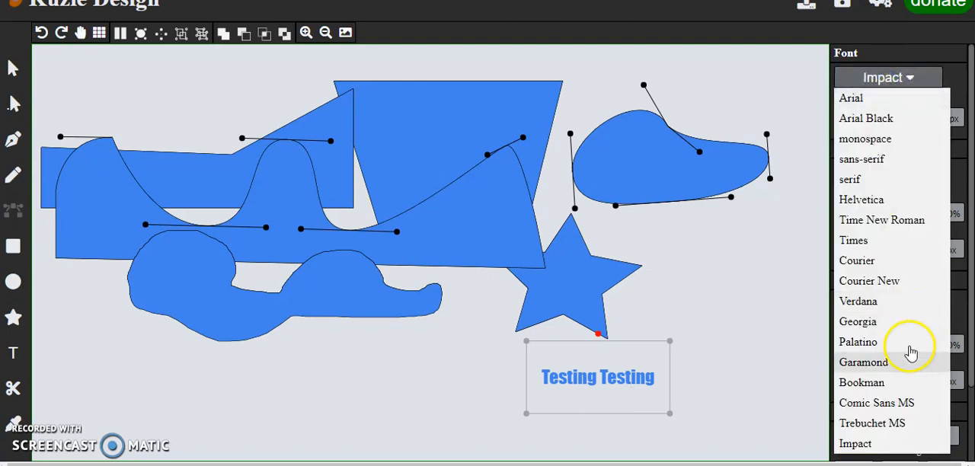
pyautogui.click(886, 423)
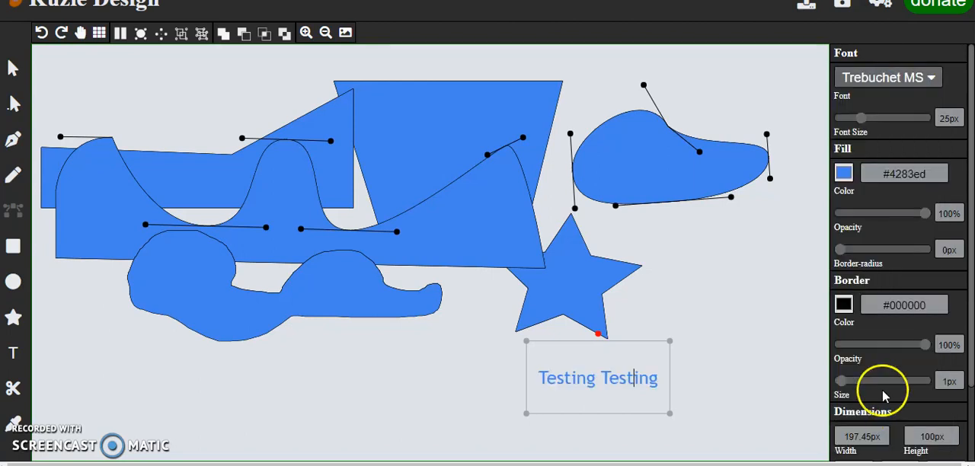
# Step: Enlarge the text to 78px and place it with a slight clockwise tilt below the shapes
pyautogui.moveTo(611, 356); pyautogui.dragTo(573, 355)
pyautogui.moveTo(860, 120); pyautogui.dragTo(908, 130)
pyautogui.doubleClick(585, 372)
pyautogui.click(452, 333)
pyautogui.moveTo(427, 328)
pyautogui.mouseDown()
pyautogui.moveTo(411, 321)
pyautogui.moveTo(429, 317)
pyautogui.moveTo(459, 337)
pyautogui.moveTo(398, 329)
pyautogui.moveTo(432, 324)
pyautogui.mouseUp()
# Step: Shift the freehand blob to the left below the wavy shape and delete it
pyautogui.click(525, 284)
pyautogui.click(347, 281)
pyautogui.moveTo(346, 281); pyautogui.dragTo(308, 278)
pyautogui.rightClick(308, 279)
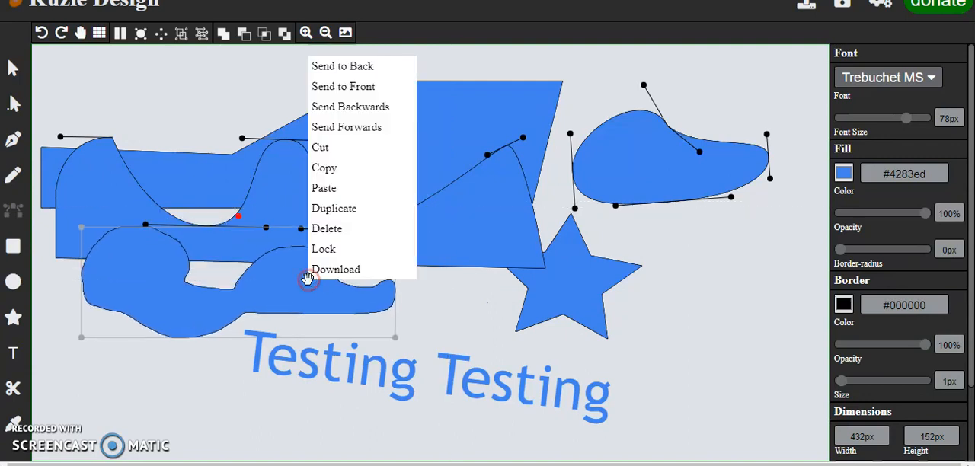
pyautogui.click(345, 229)
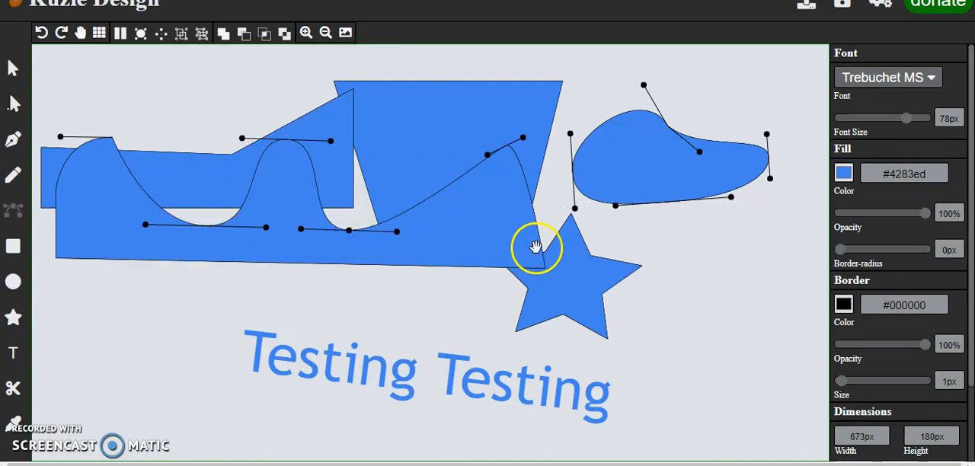
# Step: Delete the reshaped ellipse above the star
pyautogui.click(652, 158)
pyautogui.rightClick(652, 158)
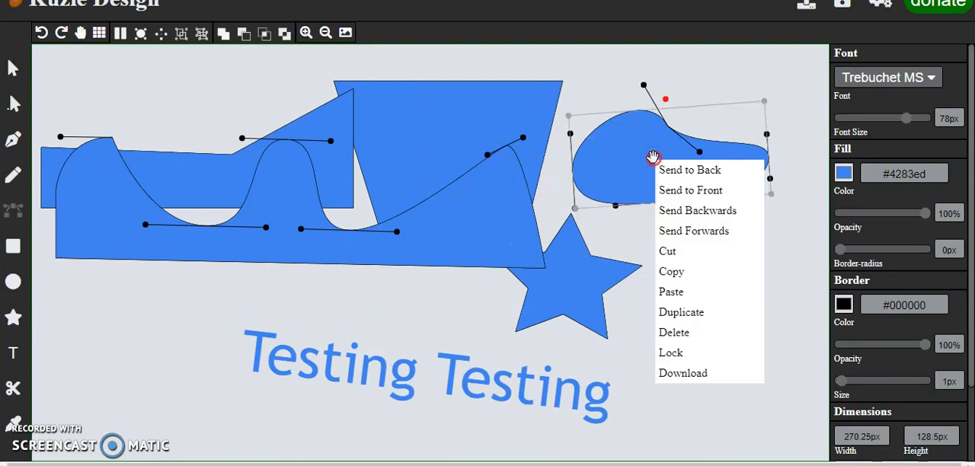
pyautogui.click(706, 332)
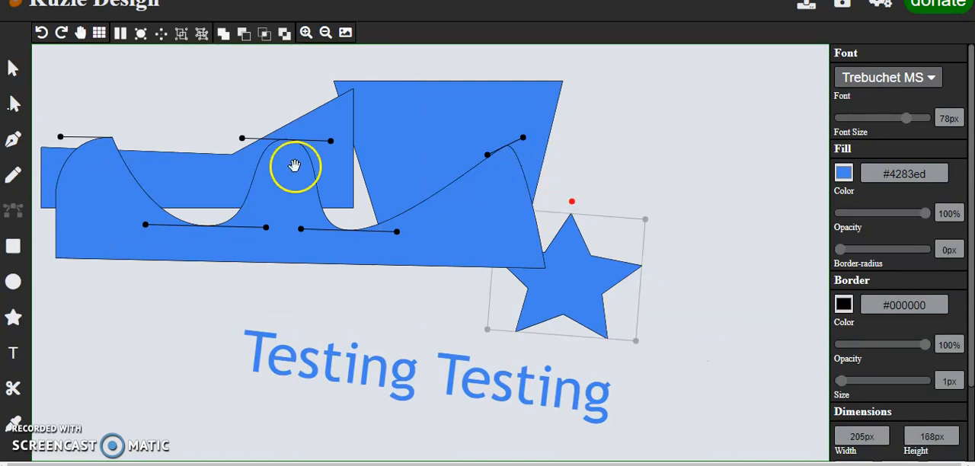
# Step: Move the star clear of the wavy shape to its right and fill it with green #008040
pyautogui.click(13, 71)
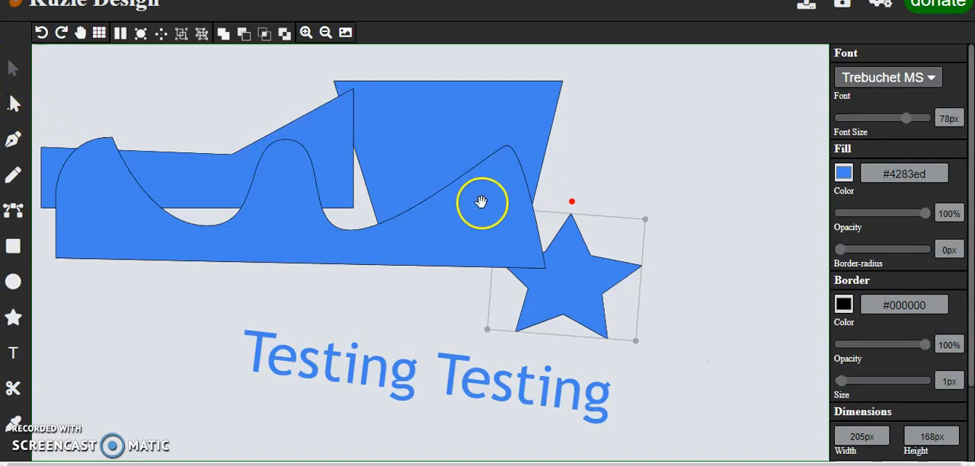
pyautogui.moveTo(583, 261); pyautogui.dragTo(650, 203)
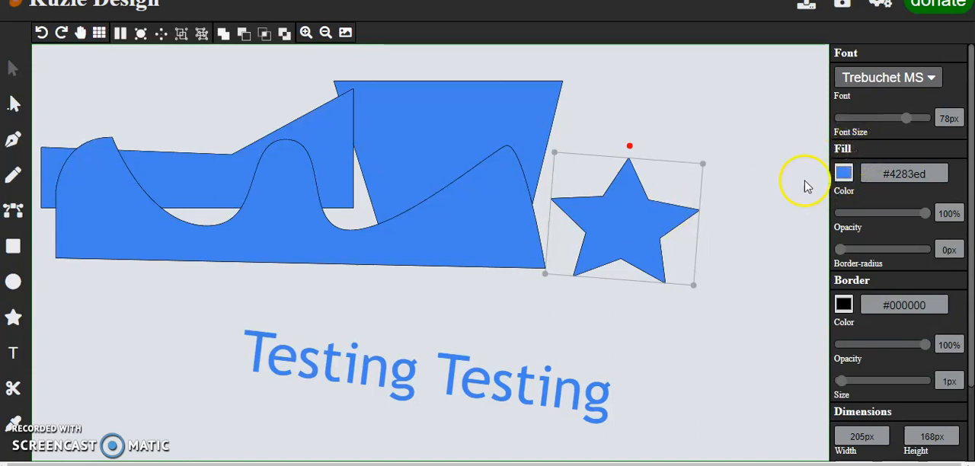
pyautogui.click(844, 173)
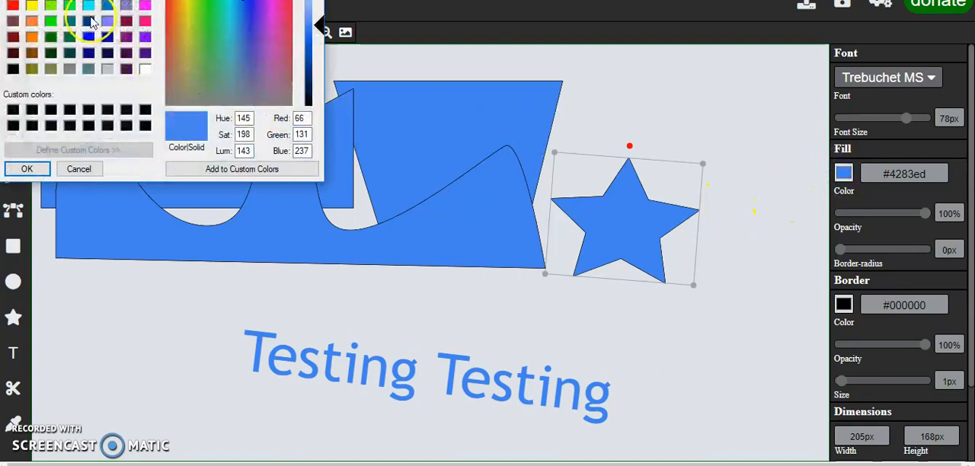
pyautogui.click(69, 37)
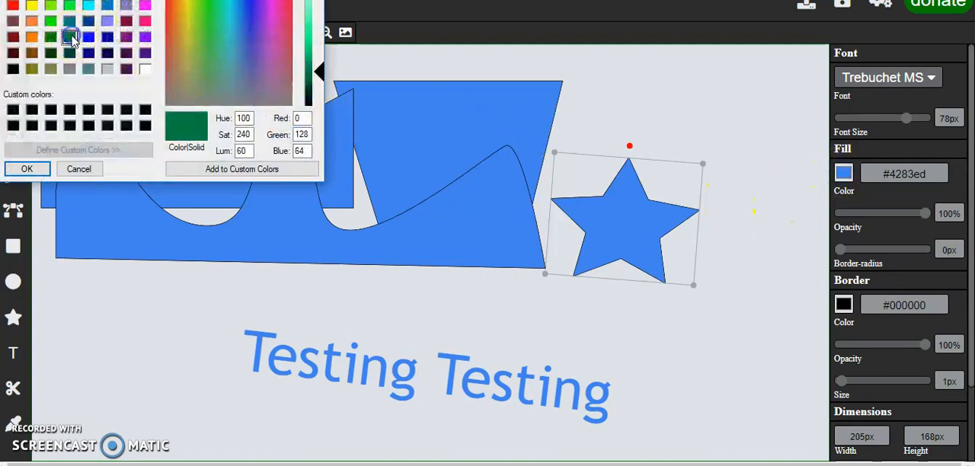
pyautogui.click(27, 168)
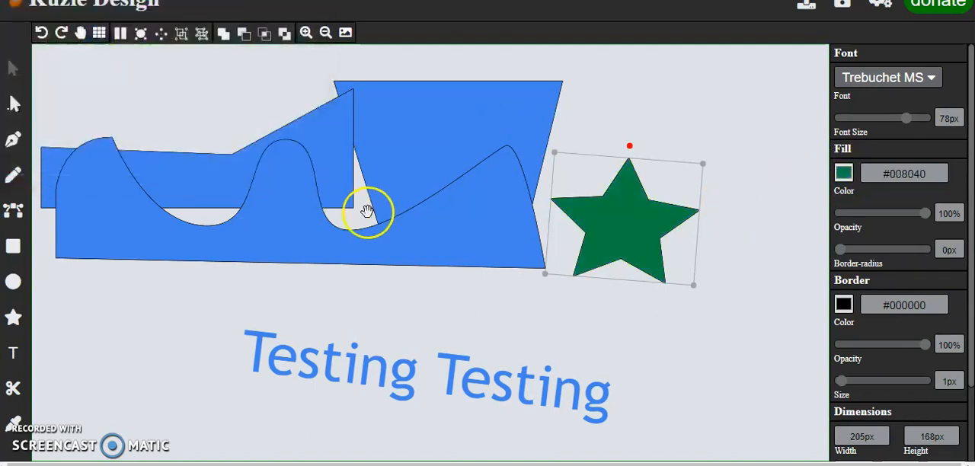
pyautogui.moveTo(598, 191); pyautogui.dragTo(616, 216)
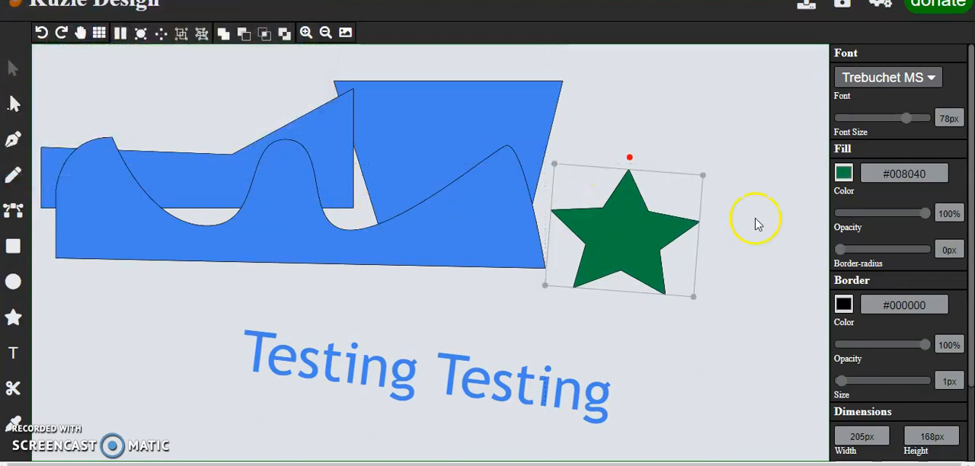
# Step: Try different fill opacity and border-radius values on the star, ending at 100% and 0px
pyautogui.moveTo(925, 217)
pyautogui.mouseDown()
pyautogui.moveTo(873, 221)
pyautogui.moveTo(924, 215)
pyautogui.mouseUp()
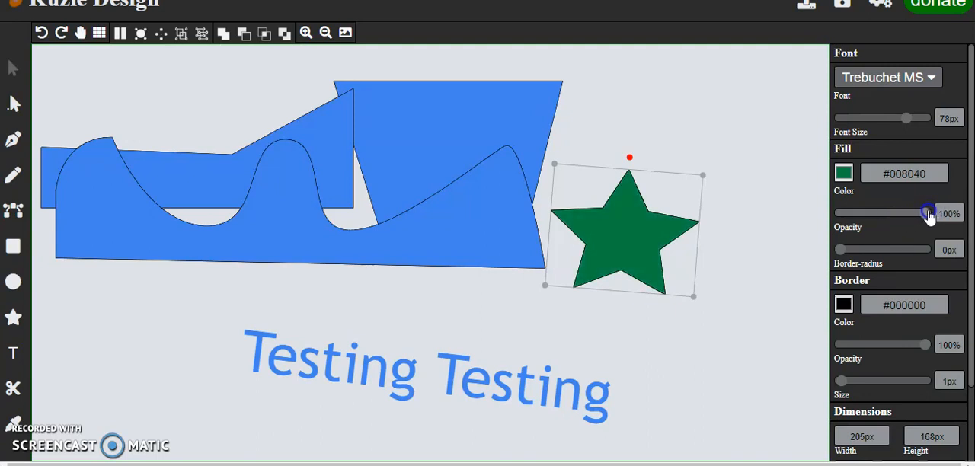
pyautogui.moveTo(928, 217)
pyautogui.mouseDown()
pyautogui.moveTo(835, 231)
pyautogui.moveTo(911, 217)
pyautogui.moveTo(936, 227)
pyautogui.mouseUp()
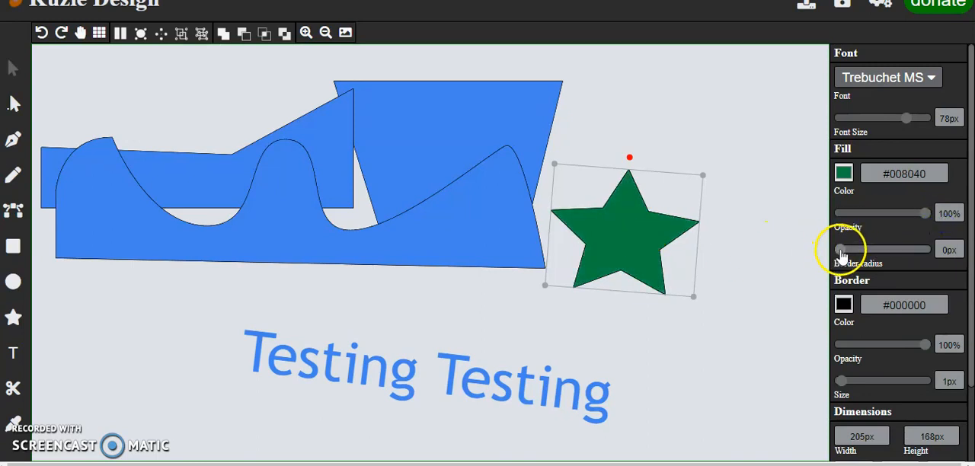
pyautogui.moveTo(845, 251)
pyautogui.mouseDown()
pyautogui.moveTo(872, 252)
pyautogui.moveTo(827, 253)
pyautogui.moveTo(884, 251)
pyautogui.moveTo(828, 253)
pyautogui.mouseUp()
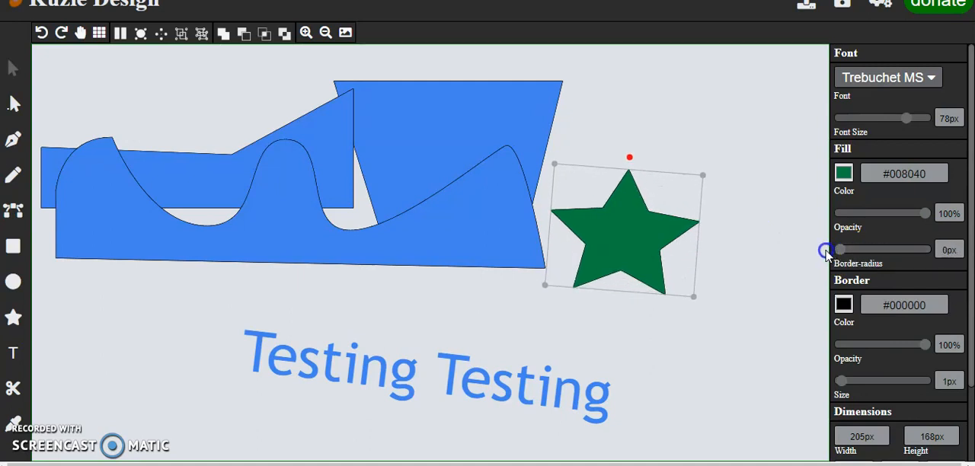
pyautogui.click(771, 248)
# Step: Set the star's border size to 0px and rotate the star slightly counterclockwise
pyautogui.click(622, 231)
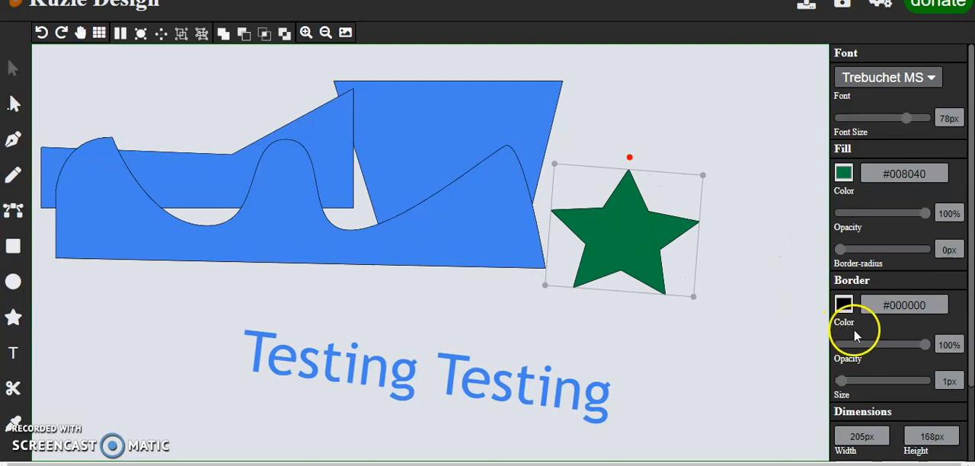
pyautogui.moveTo(841, 381)
pyautogui.mouseDown()
pyautogui.moveTo(934, 381)
pyautogui.moveTo(828, 381)
pyautogui.mouseUp()
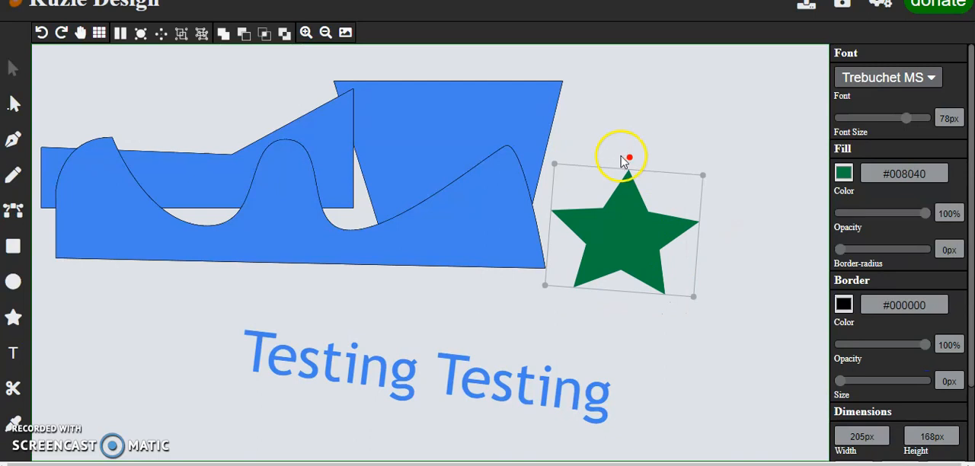
pyautogui.moveTo(628, 155)
pyautogui.mouseDown()
pyautogui.moveTo(612, 150)
pyautogui.moveTo(620, 154)
pyautogui.mouseUp()
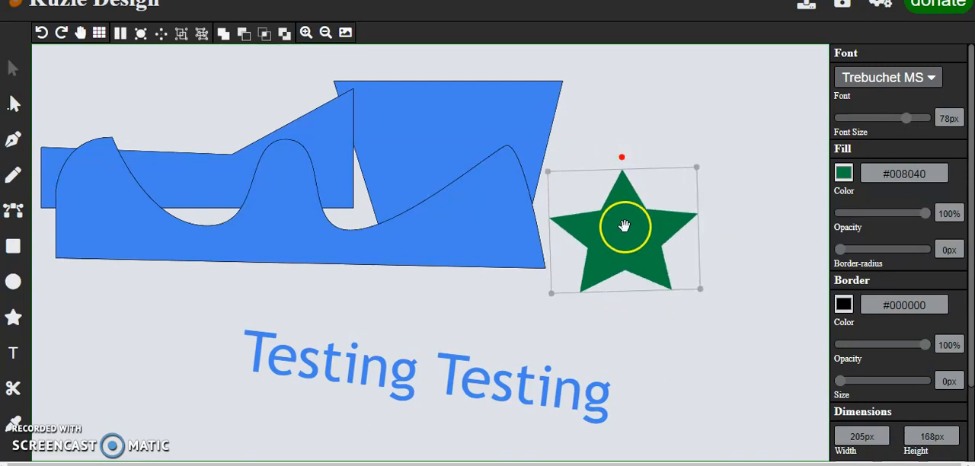
# Step: Duplicate the green star and place the copy just below the original, overlapping its lower points
pyautogui.rightClick(622, 226)
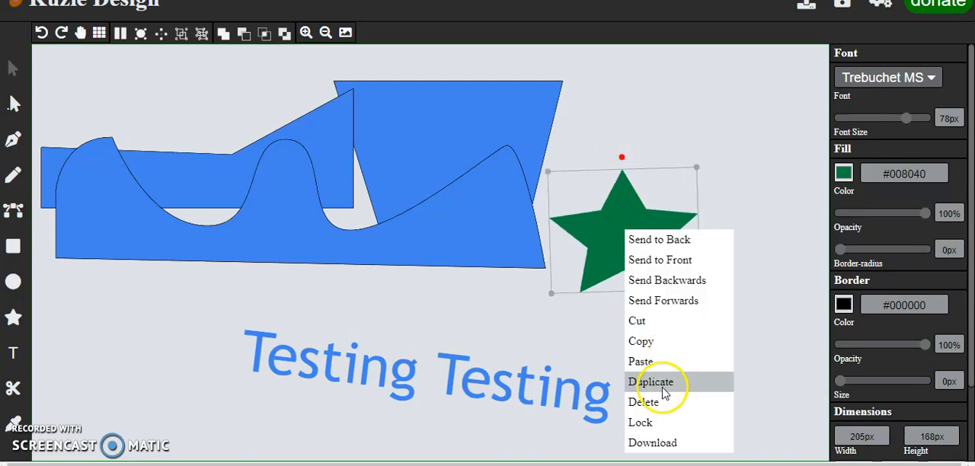
pyautogui.click(660, 383)
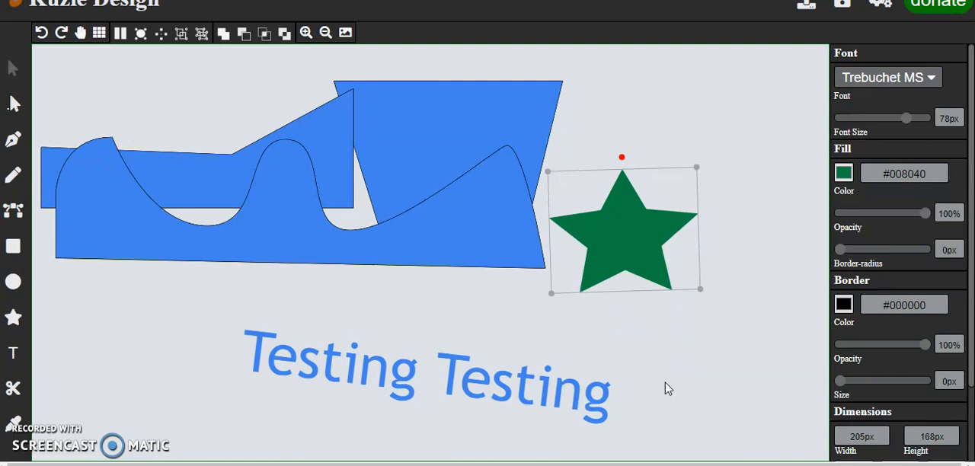
pyautogui.moveTo(632, 252); pyautogui.dragTo(688, 305)
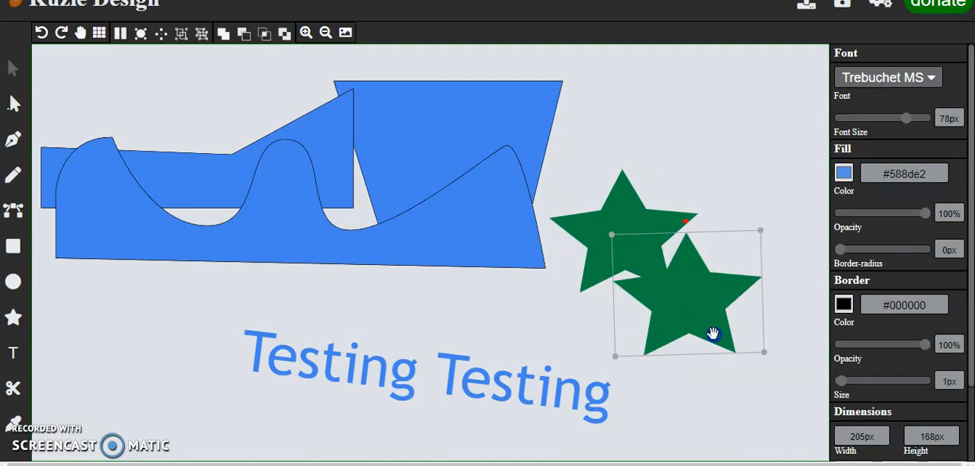
pyautogui.moveTo(712, 333); pyautogui.dragTo(657, 323)
pyautogui.click(699, 286)
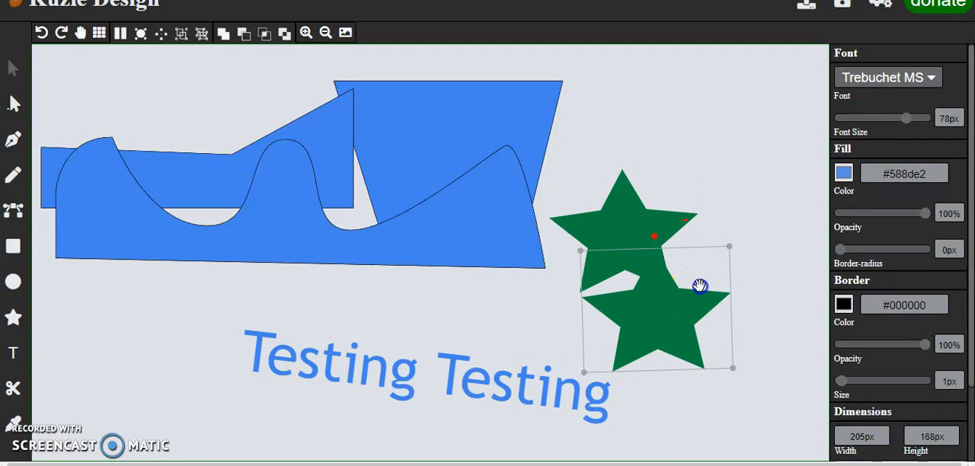
# Step: Discard the current drawing and start over with an empty canvas
pyautogui.click(752, 173)
pyautogui.click(453, 84)
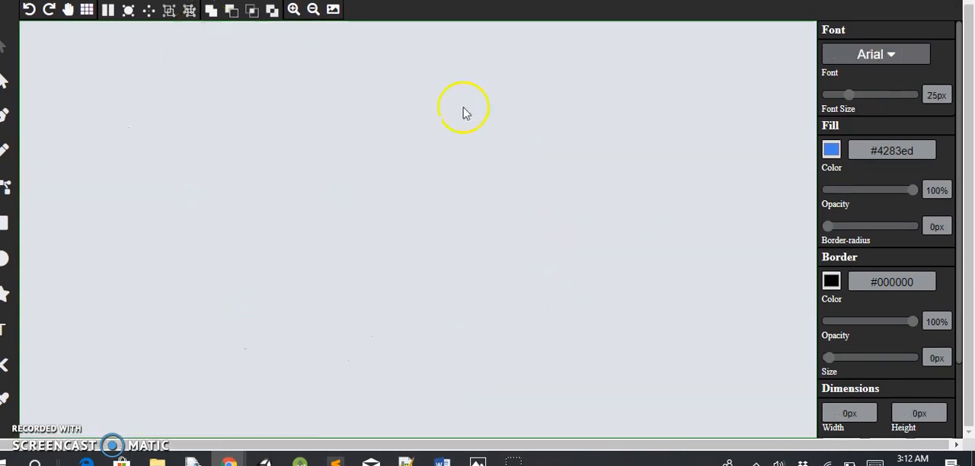
# Step: Add a 100px square with the Rectangle tool near the centre of the empty canvas
pyautogui.moveTo(962, 146); pyautogui.dragTo(961, 192)
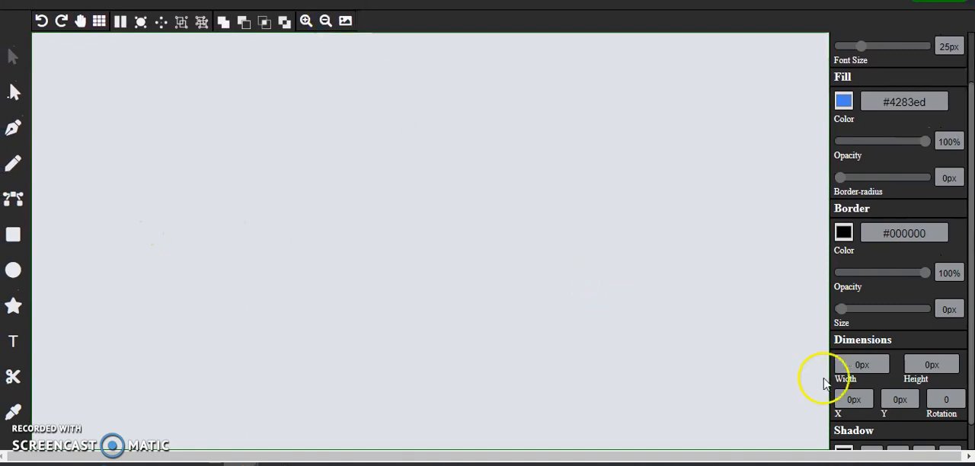
pyautogui.click(14, 235)
pyautogui.click(431, 261)
pyautogui.moveTo(431, 261); pyautogui.dragTo(415, 247)
# Step: Set the square's width to 200px and its height to 300px
pyautogui.doubleClick(864, 365)
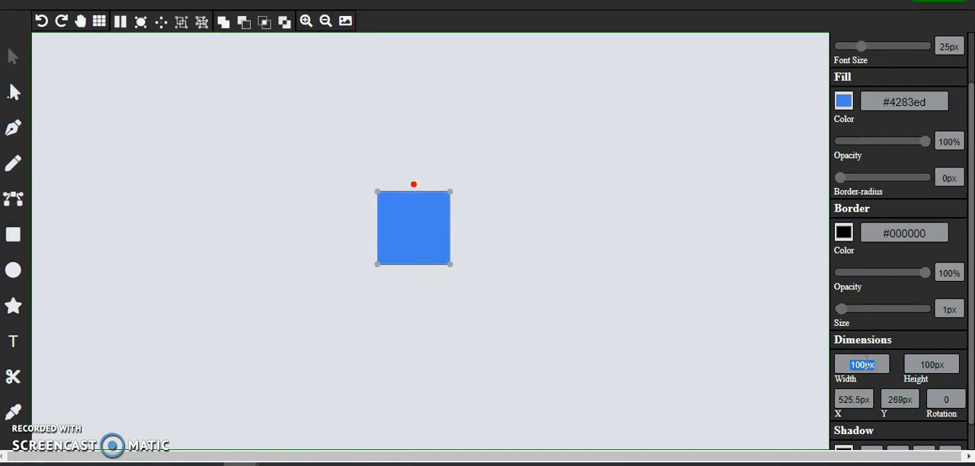
pyautogui.write('2')
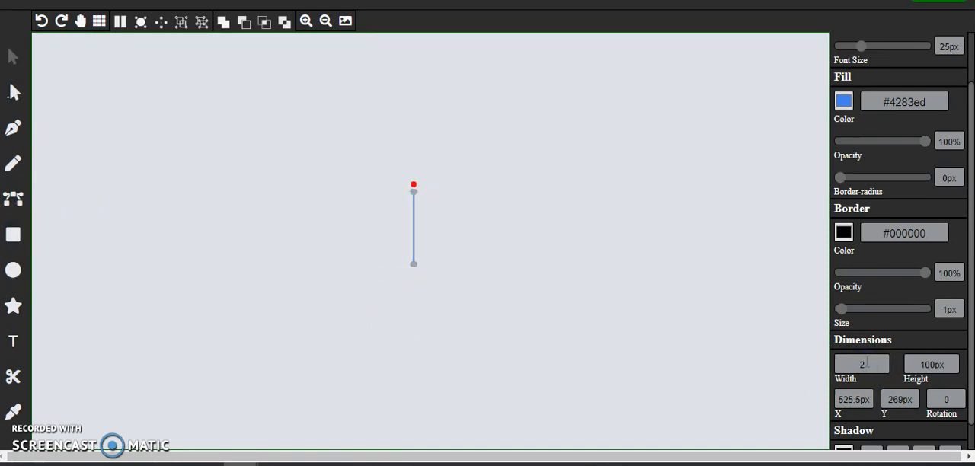
pyautogui.write('00')
pyautogui.click(931, 365)
pyautogui.write('300')
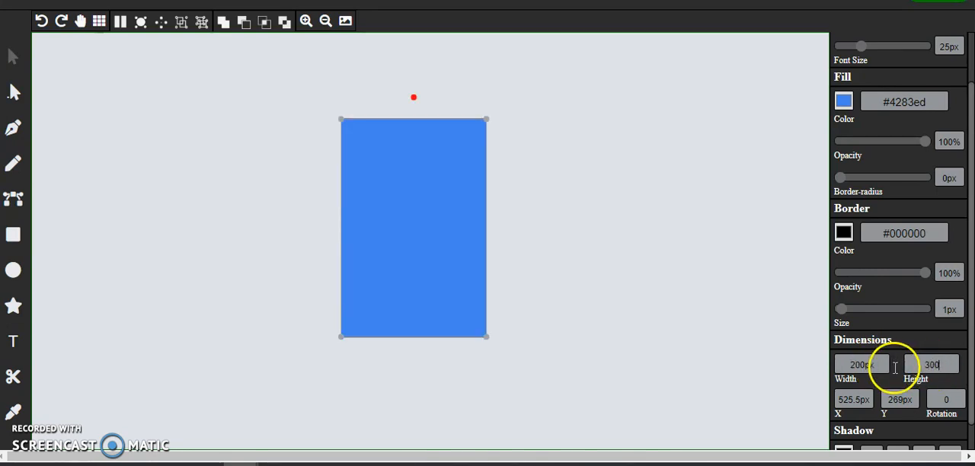
pyautogui.click(428, 242)
# Step: Try a rotation of 90 on the rectangle and undo it
pyautogui.click(948, 400)
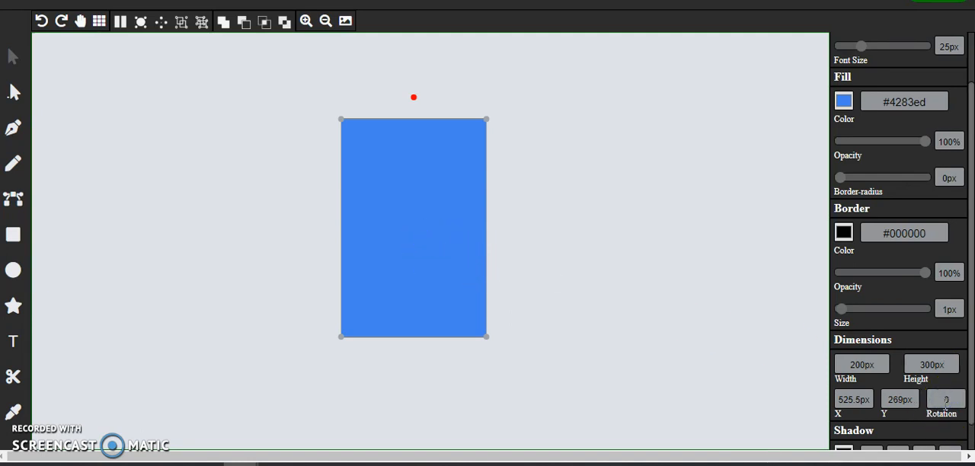
pyautogui.write('90')
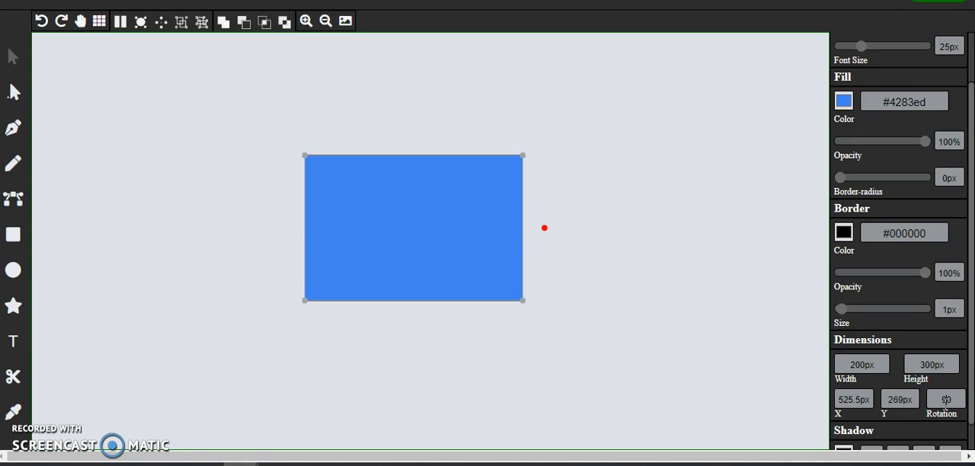
pyautogui.hotkey('ctrl', 'z')
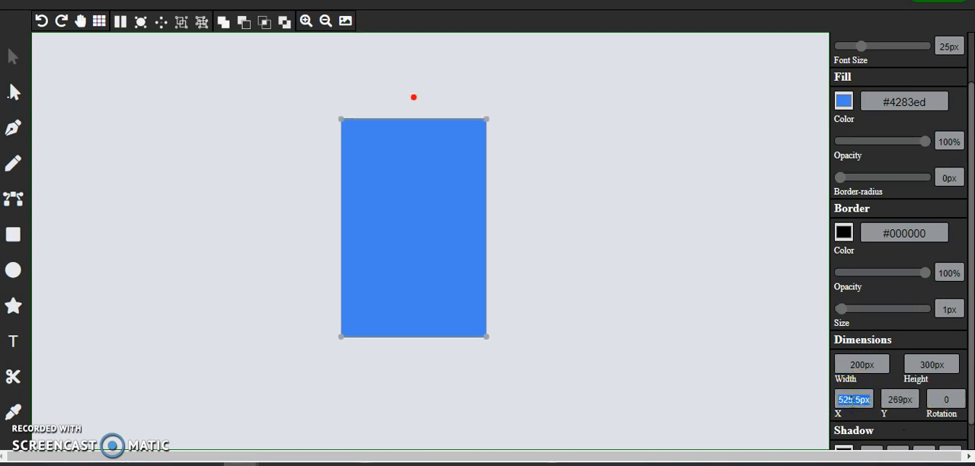
# Step: Set the rectangle's X and Y position to 100px and move it back to the middle of the canvas
pyautogui.write('1')
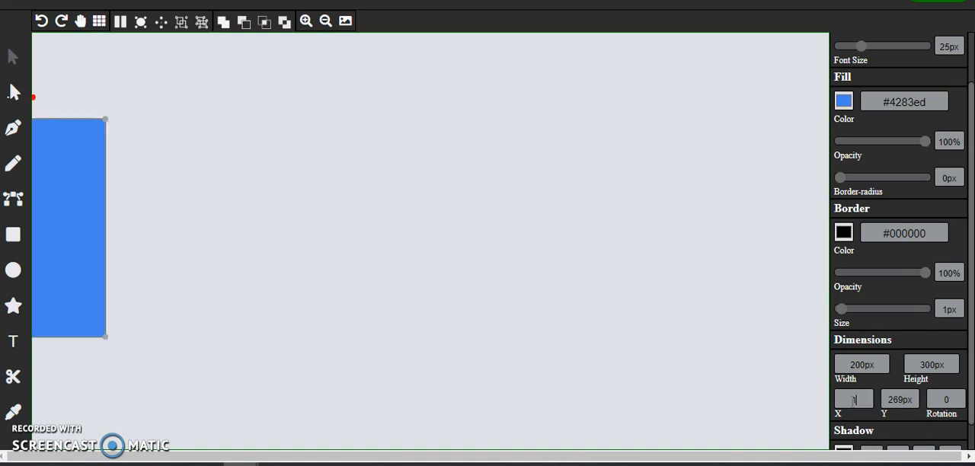
pyautogui.write('00')
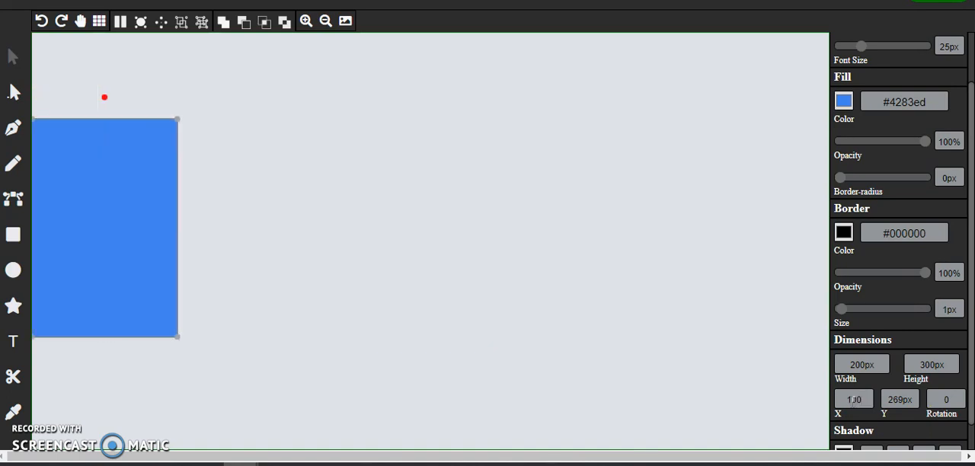
pyautogui.click(892, 402)
pyautogui.write('100')
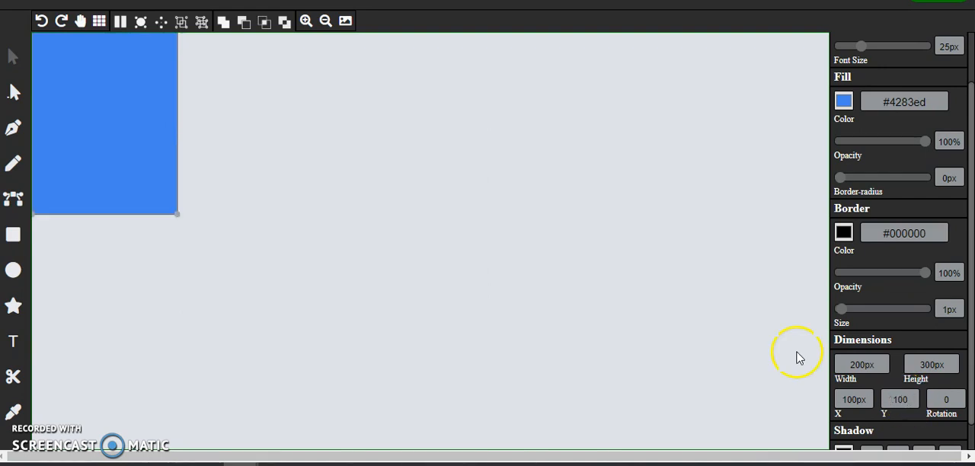
pyautogui.moveTo(106, 122); pyautogui.dragTo(390, 260)
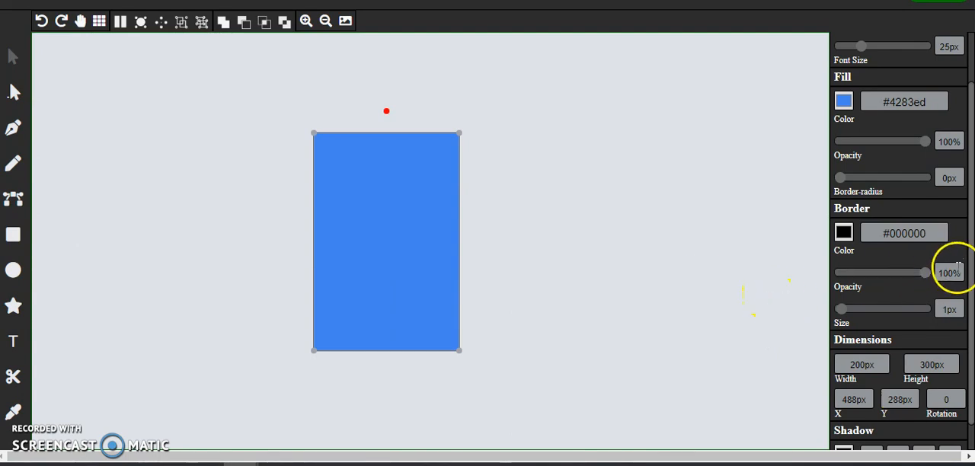
# Step: Give the rectangle a shadow with Offset X 5px, Offset Y 5px and blur 5px
pyautogui.moveTo(972, 252); pyautogui.dragTo(972, 291)
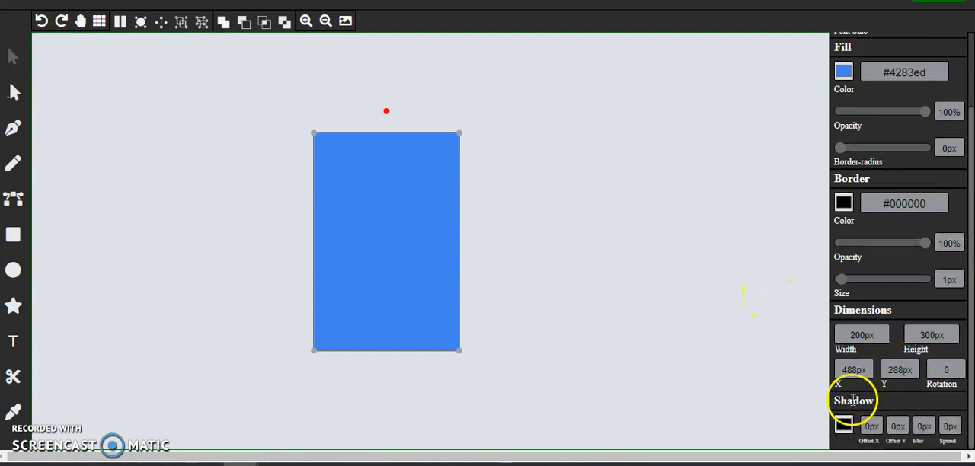
pyautogui.click(871, 426)
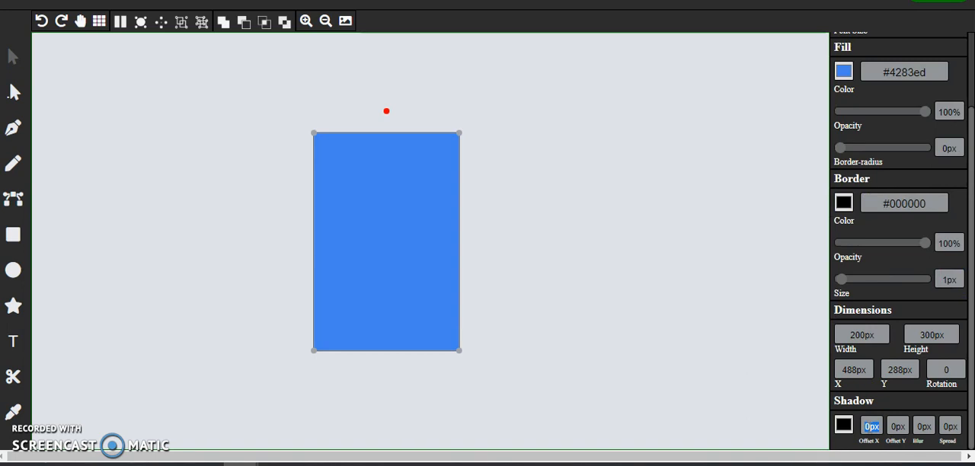
pyautogui.write('5')
pyautogui.click(896, 427)
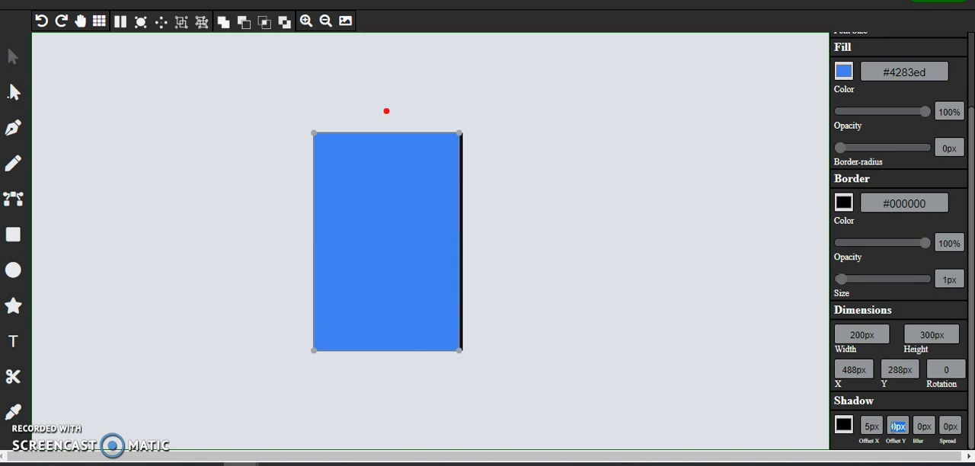
pyautogui.write('5')
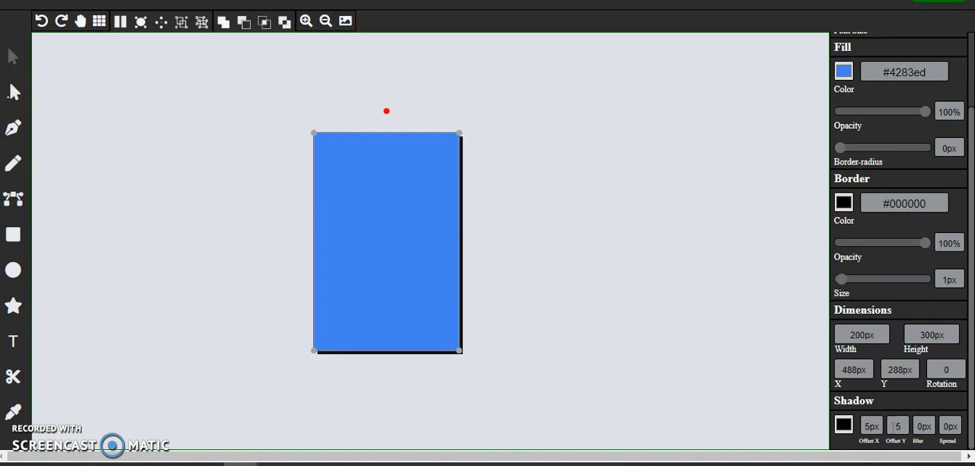
pyautogui.click(923, 427)
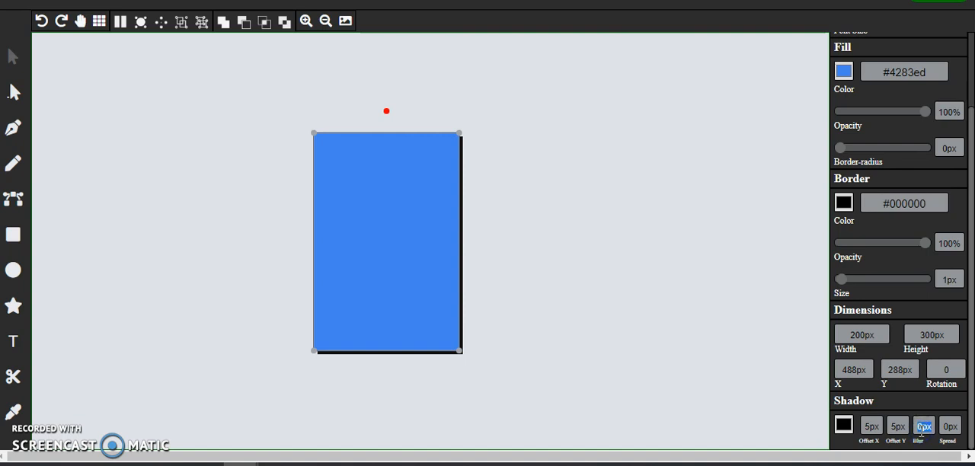
pyautogui.write('5')
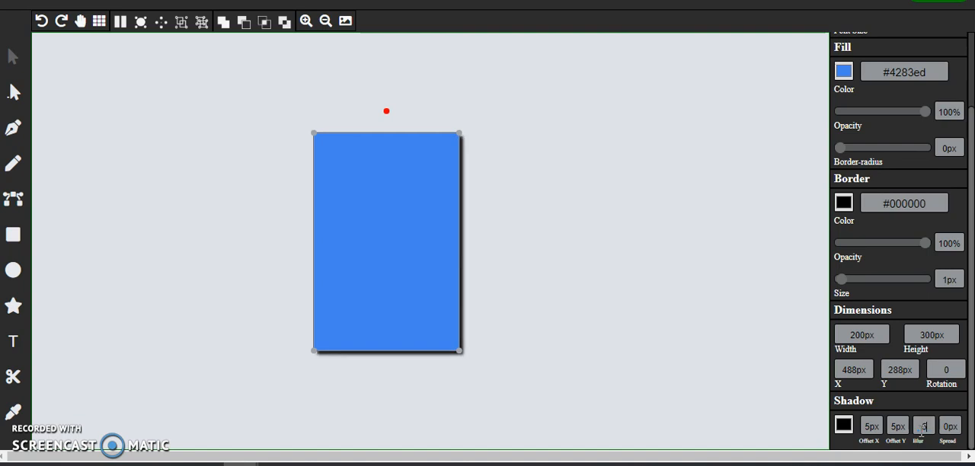
# Step: Set the shadow's Offset X to 20px and move the rectangle up and left to about X 356px, Y 232px
pyautogui.click(873, 427)
pyautogui.write('20')
pyautogui.click(878, 431)
pyautogui.moveTo(426, 234); pyautogui.dragTo(446, 242)
pyautogui.moveTo(390, 176); pyautogui.dragTo(391, 178)
pyautogui.moveTo(441, 262); pyautogui.dragTo(285, 199)
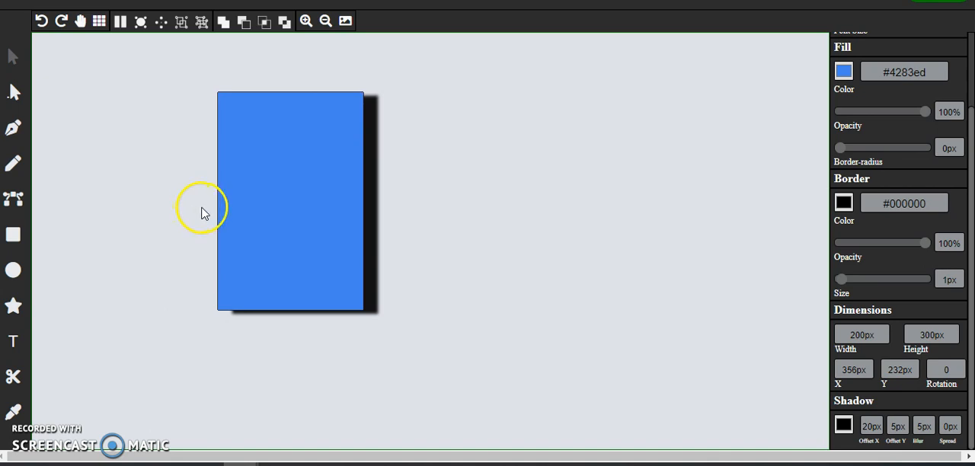
# Step: Remove the rectangle's shadow by setting Offset X, Offset Y and blur to 0px
pyautogui.click(876, 426)
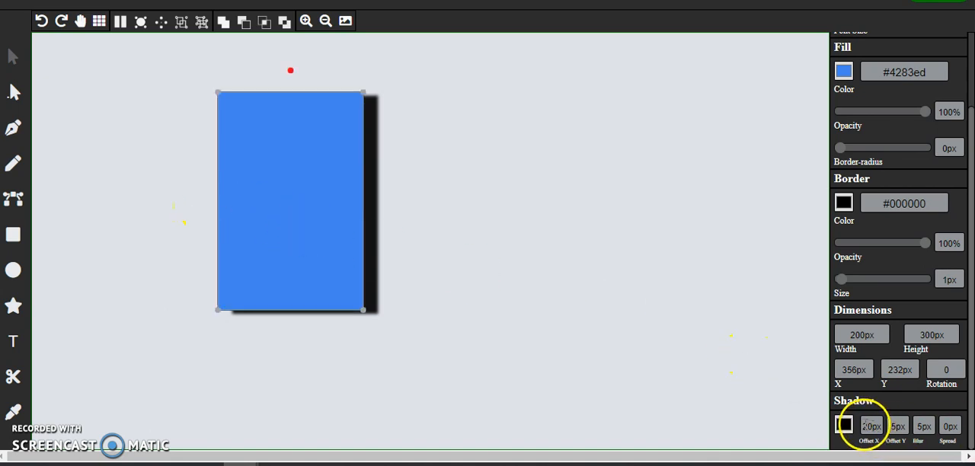
pyautogui.write('0')
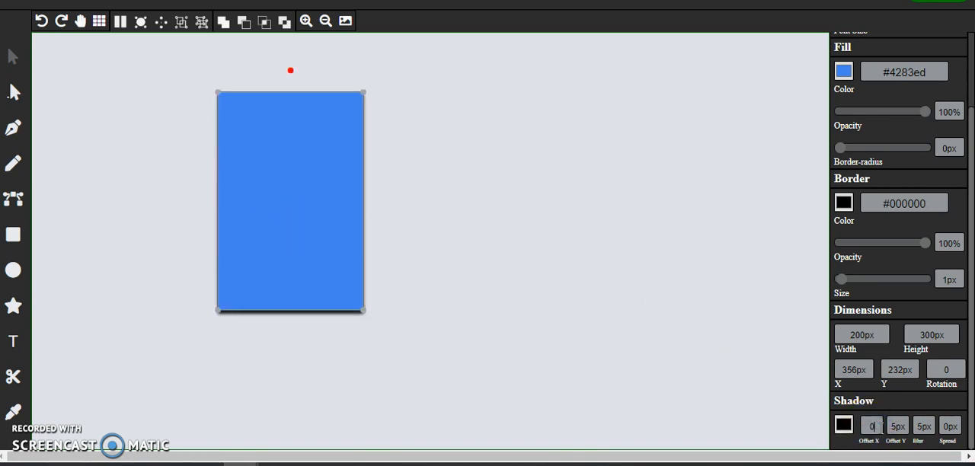
pyautogui.click(893, 427)
pyautogui.write('0')
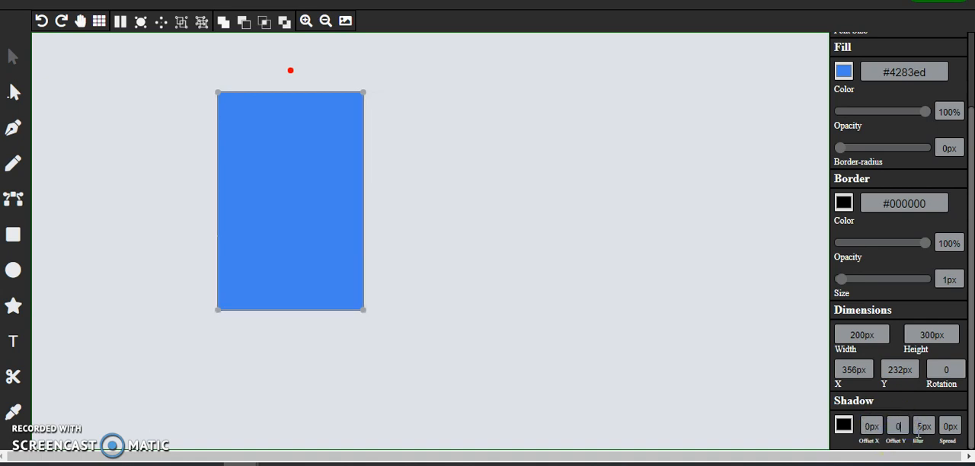
pyautogui.click(934, 429)
# Step: Show the grid and move the rectangle to about X 328.5px, Y 237px
pyautogui.moveTo(307, 218); pyautogui.dragTo(310, 241)
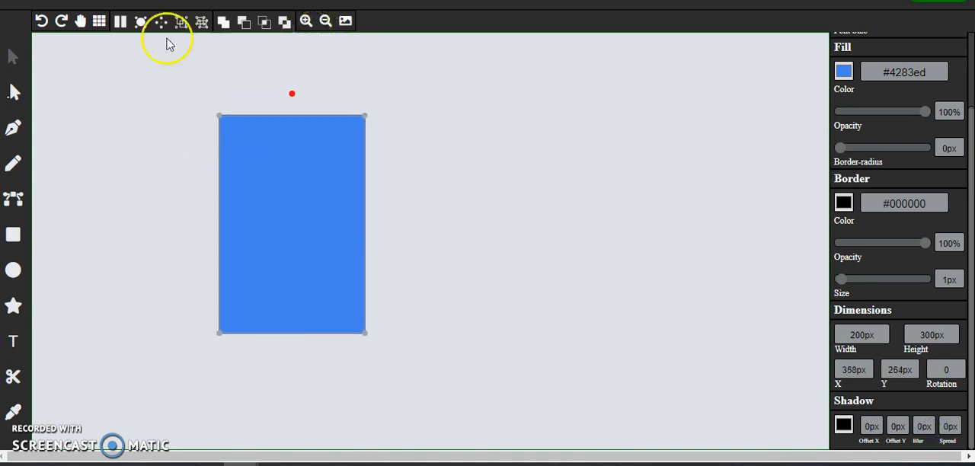
pyautogui.click(99, 23)
pyautogui.moveTo(318, 163); pyautogui.dragTo(287, 145)
# Step: Draw a closed triangle about 160px wide and 120px high beside the rectangle with the Pen tool, following the grid
pyautogui.click(465, 170)
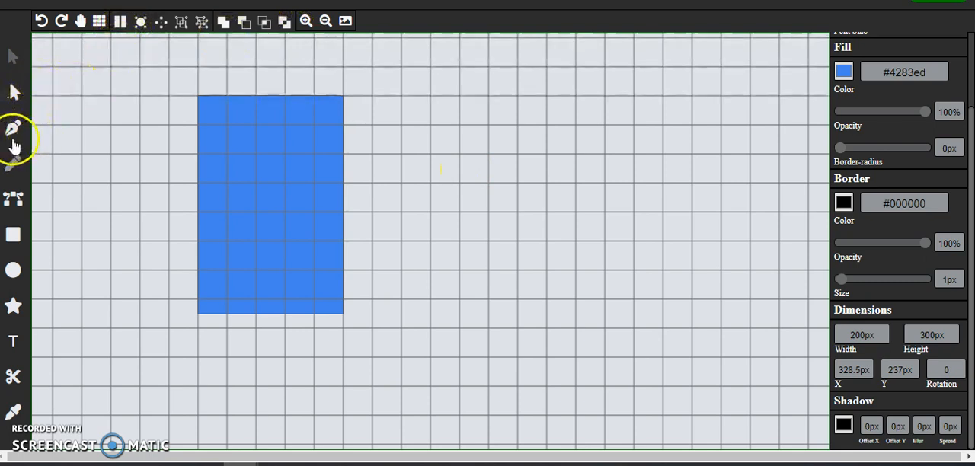
pyautogui.click(430, 301)
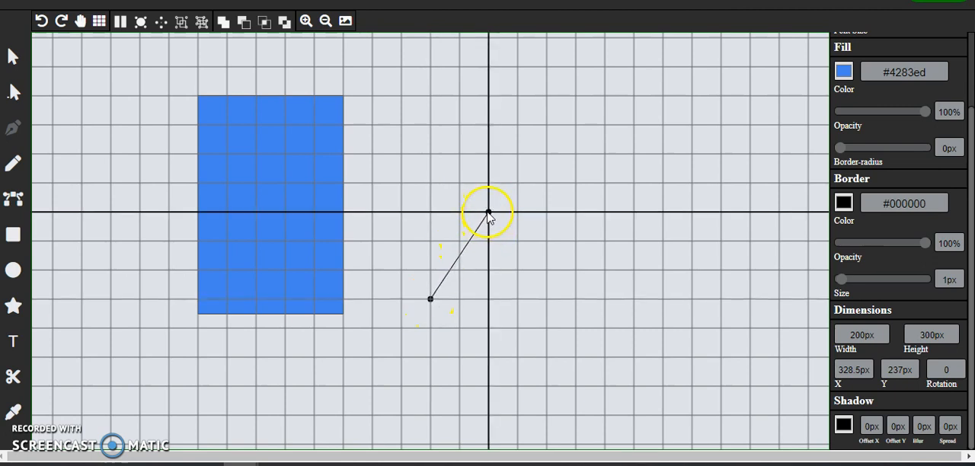
pyautogui.click(488, 212)
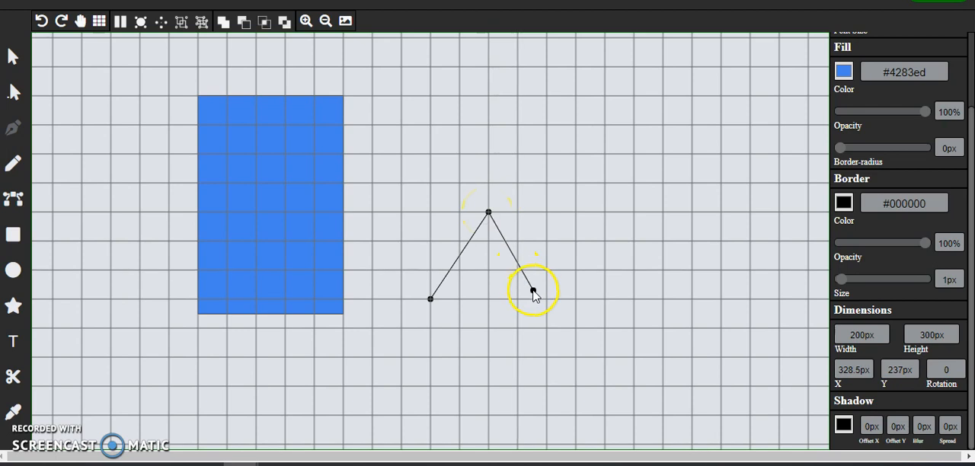
pyautogui.click(547, 297)
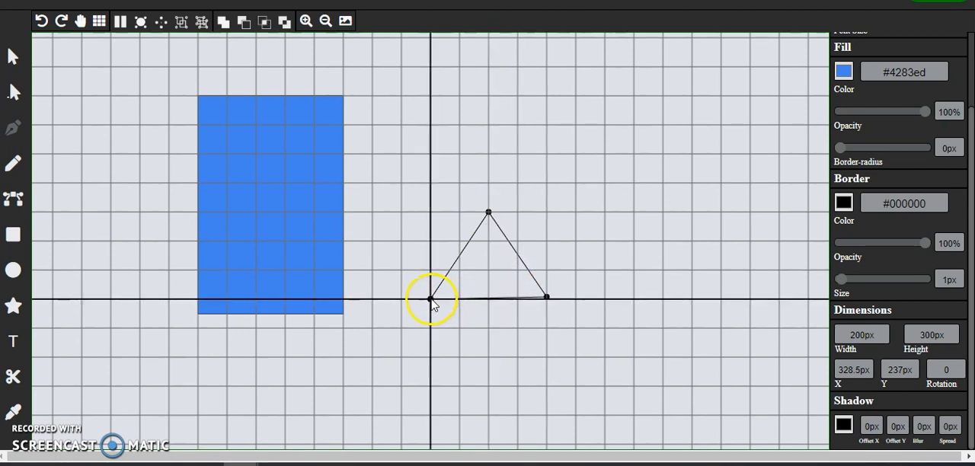
pyautogui.click(432, 299)
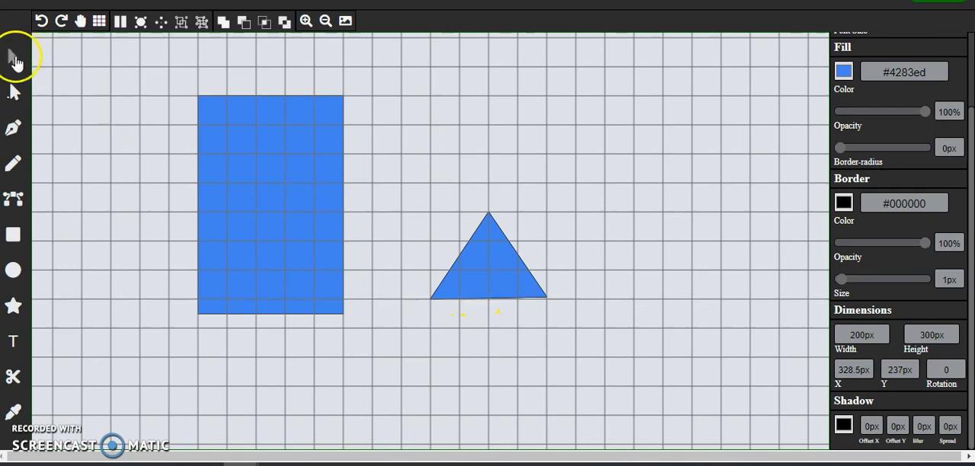
# Step: Align the triangle's lower-right corner point with the grid so that its base is level
pyautogui.click(14, 91)
pyautogui.click(546, 298)
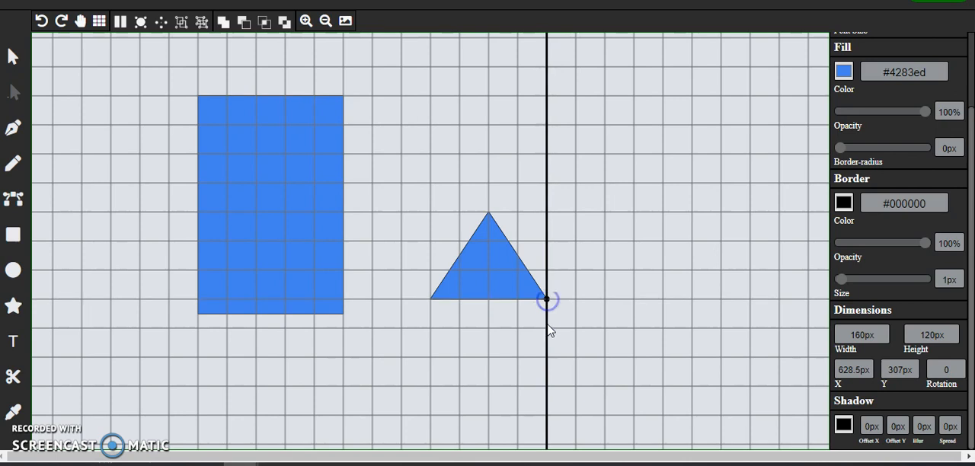
pyautogui.click(510, 281)
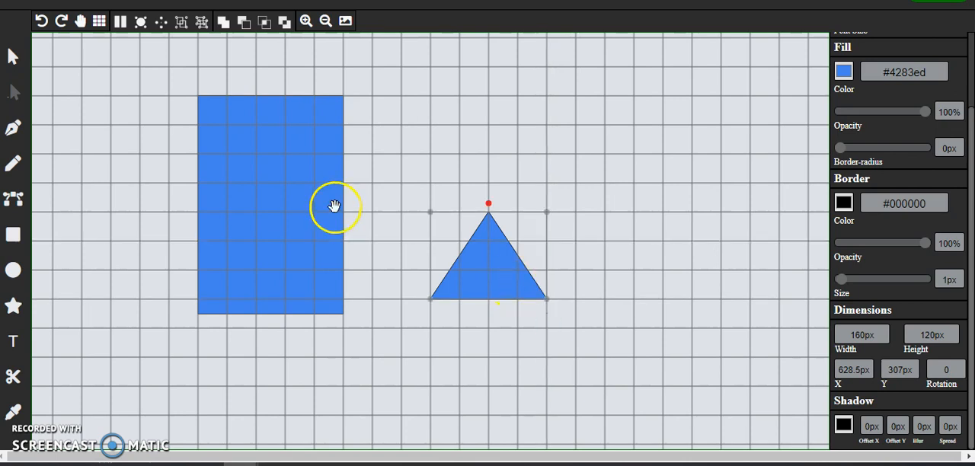
# Step: Move the triangle so it overlaps the rectangle's right edge, and hide the grid
pyautogui.click(306, 21)
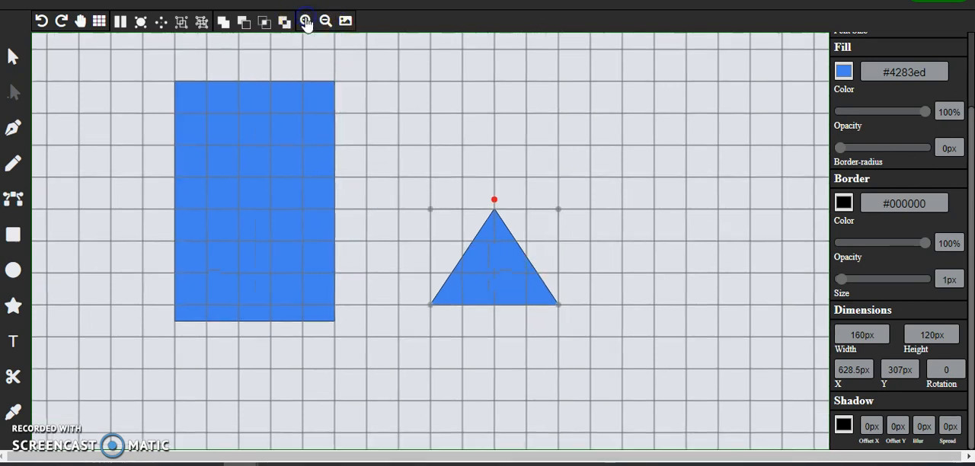
pyautogui.click(325, 22)
pyautogui.moveTo(498, 264); pyautogui.dragTo(369, 211)
pyautogui.click(423, 320)
pyautogui.moveTo(422, 341); pyautogui.dragTo(203, 126)
pyautogui.click(390, 300)
pyautogui.click(266, 128)
pyautogui.click(13, 58)
pyautogui.click(84, 124)
pyautogui.click(99, 21)
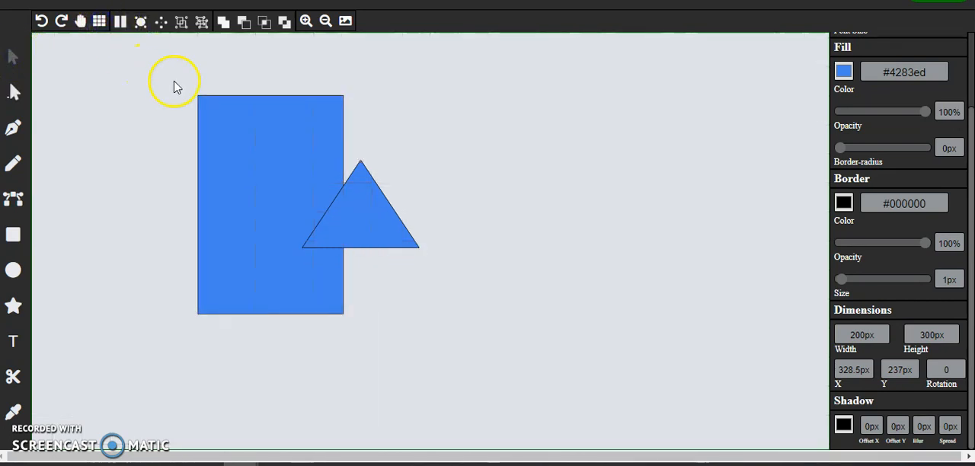
# Step: Unite the rectangle and the triangle into one shape and move it to about X 568.5px, Y 257px
pyautogui.moveTo(167, 71); pyautogui.dragTo(455, 343)
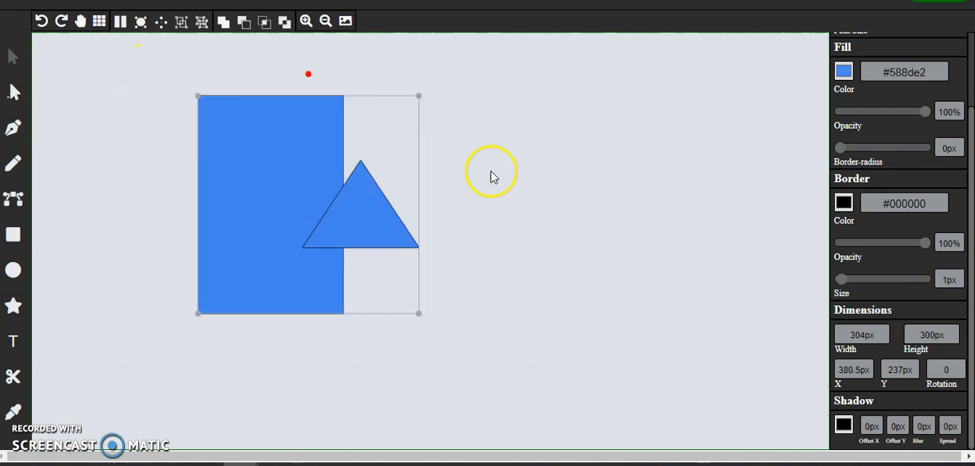
pyautogui.click(223, 22)
pyautogui.moveTo(328, 220); pyautogui.dragTo(465, 238)
# Step: Add a 100px square and place it across the left edge of the united shape
pyautogui.click(12, 234)
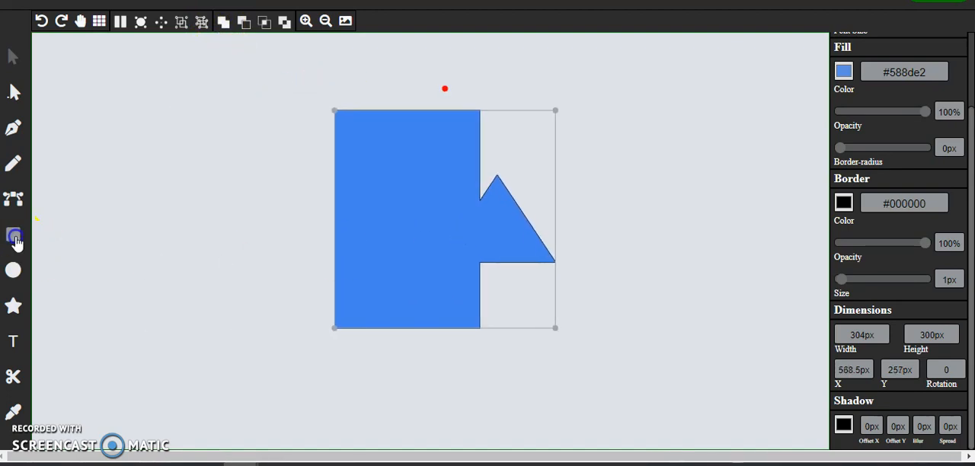
pyautogui.moveTo(418, 264); pyautogui.dragTo(320, 240)
pyautogui.click(236, 257)
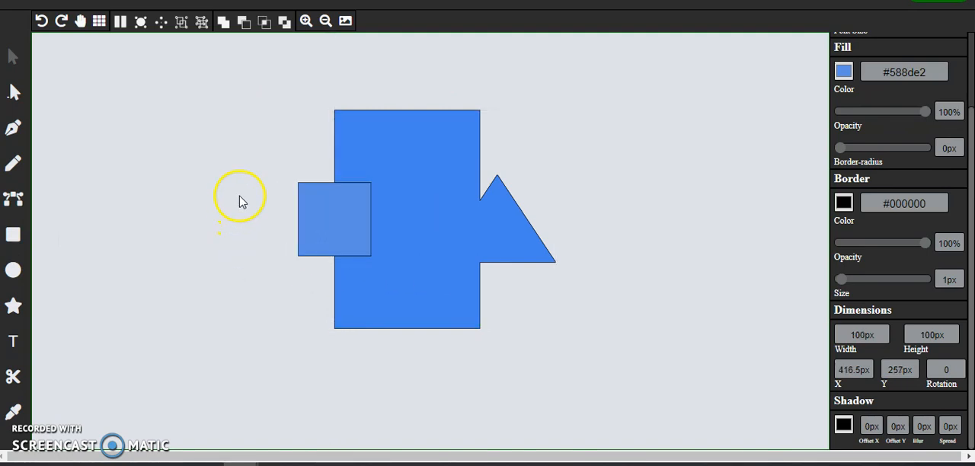
# Step: Subtract the square from the united shape and move the result to about X 440.5px, Y 240px
pyautogui.moveTo(297, 82); pyautogui.dragTo(531, 335)
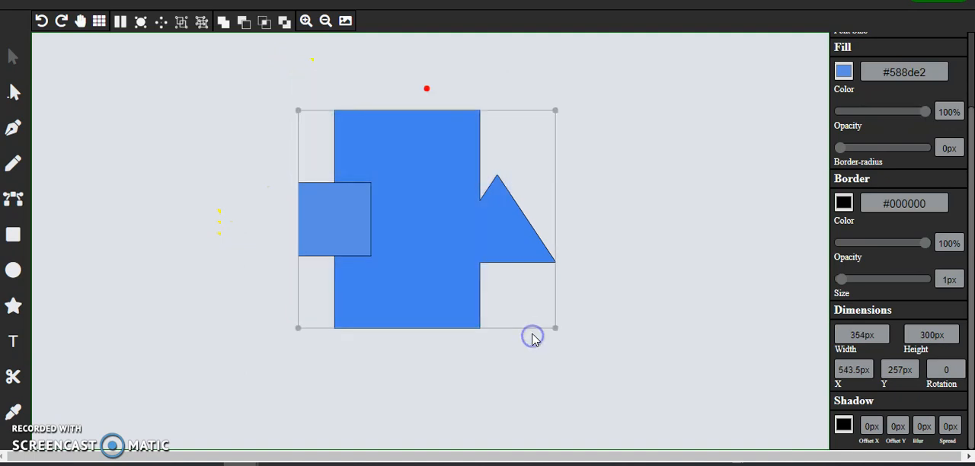
pyautogui.click(244, 22)
pyautogui.moveTo(409, 186); pyautogui.dragTo(329, 192)
pyautogui.click(233, 148)
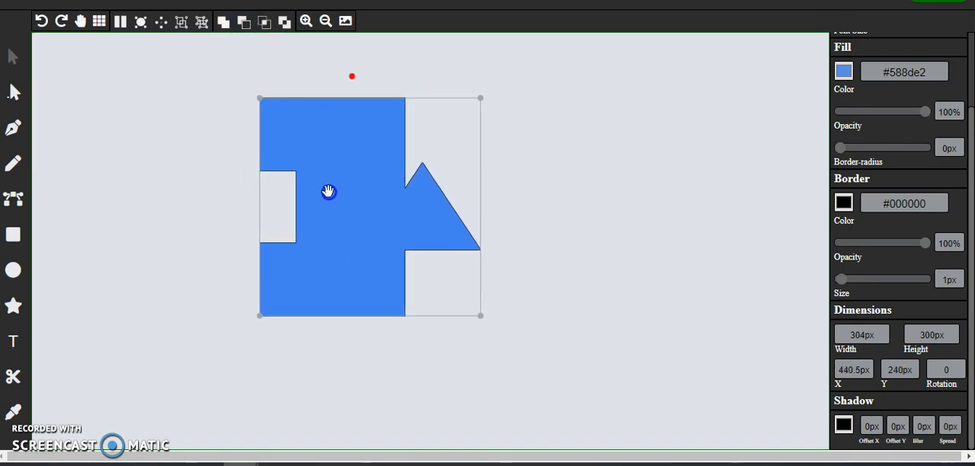
# Step: Undo the edits back to the separate rectangle and triangle
pyautogui.click(41, 22)
pyautogui.click(41, 21)
pyautogui.click(42, 21)
pyautogui.click(41, 22)
pyautogui.click(41, 21)
pyautogui.click(41, 21)
pyautogui.click(42, 21)
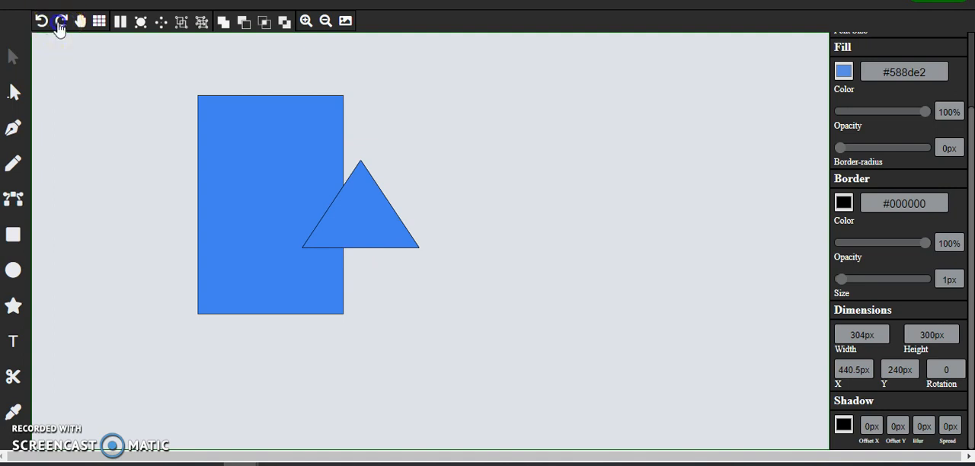
# Step: Redo the edits up to the subtraction of the square from the united shape
pyautogui.click(61, 22)
pyautogui.click(61, 21)
pyautogui.click(61, 21)
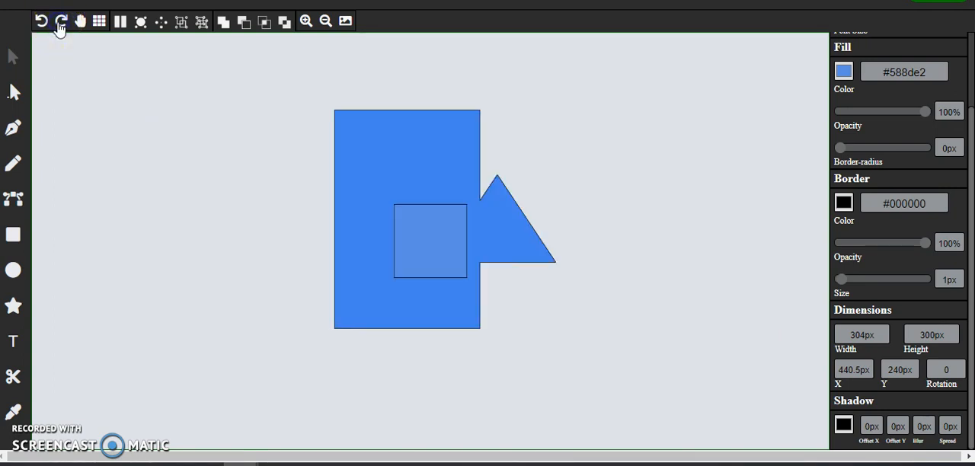
pyautogui.click(61, 21)
pyautogui.click(61, 21)
# Step: Pan the canvas in several directions with the Hand tool and bring the notched shape near the middle
pyautogui.click(80, 23)
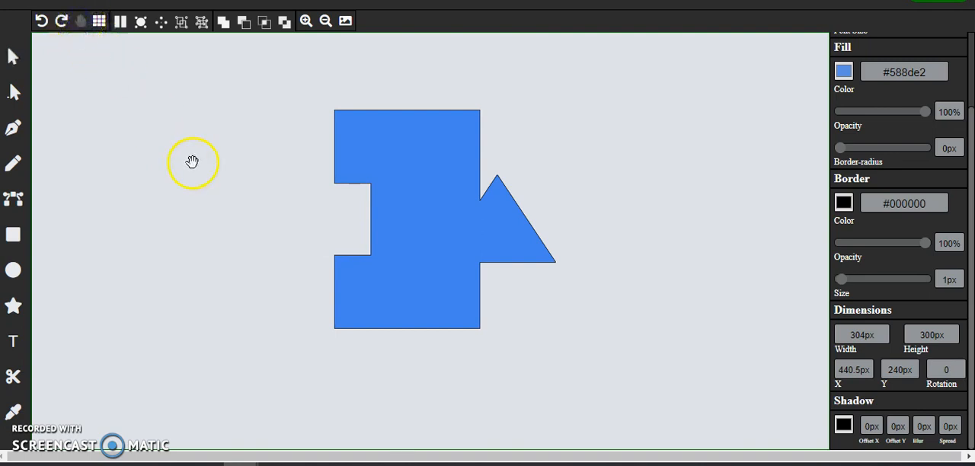
pyautogui.moveTo(587, 377); pyautogui.dragTo(379, 334)
pyautogui.moveTo(535, 348); pyautogui.dragTo(480, 370)
pyautogui.moveTo(97, 315); pyautogui.dragTo(225, 357)
pyautogui.moveTo(135, 220); pyautogui.dragTo(253, 323)
pyautogui.click(344, 181)
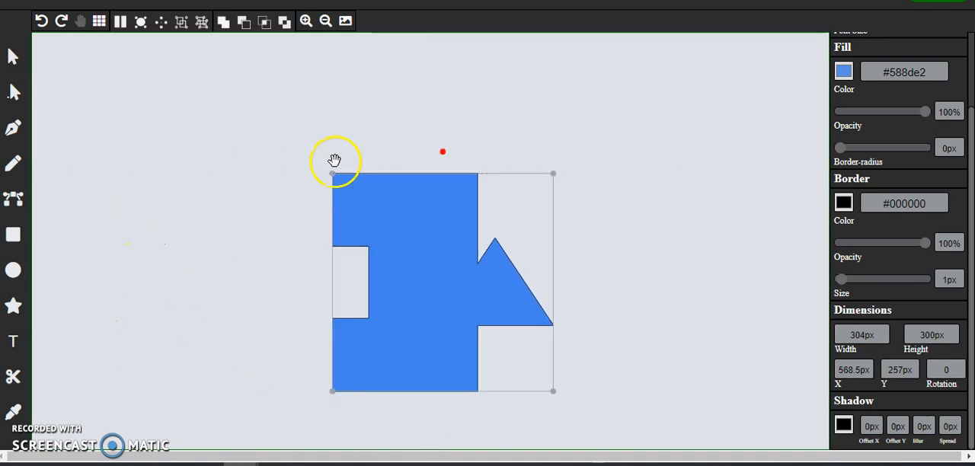
# Step: Move the notched shape to about X 500.5px, Y 201px
pyautogui.click(7, 67)
pyautogui.moveTo(391, 211); pyautogui.dragTo(343, 182)
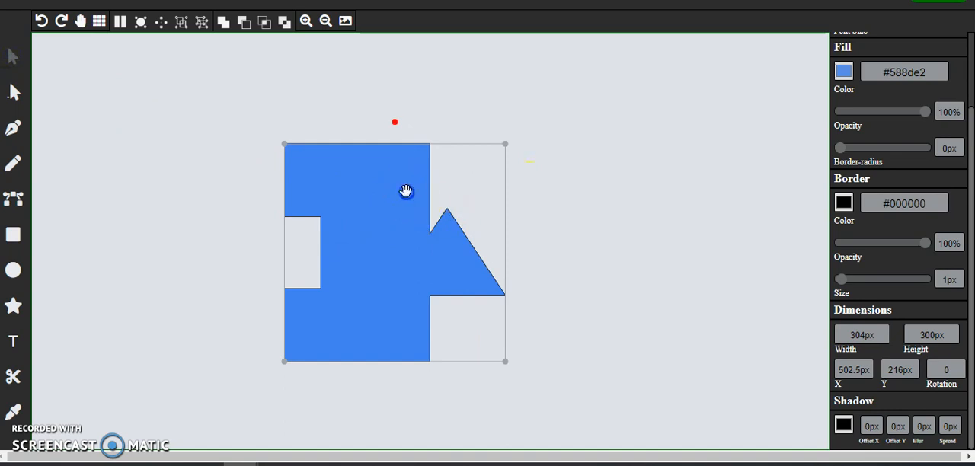
pyautogui.moveTo(403, 192); pyautogui.dragTo(405, 182)
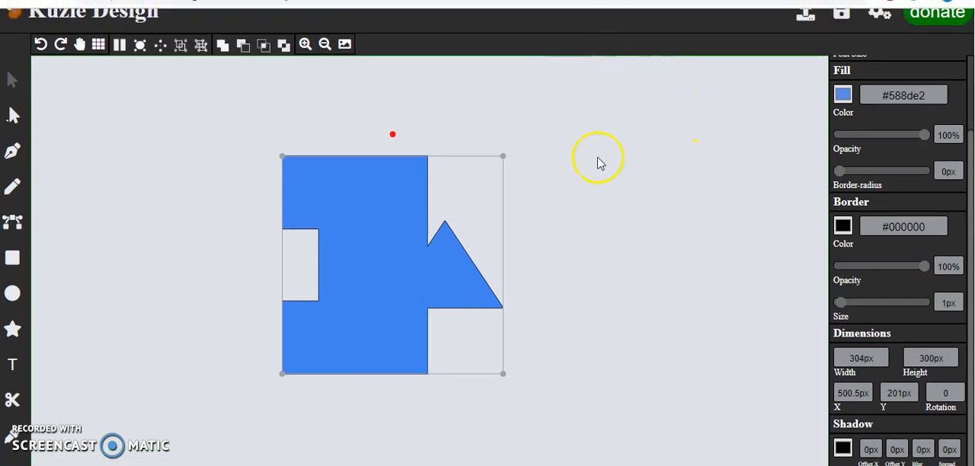
# Step: Export the notched shape as a PNG image
pyautogui.click(574, 228)
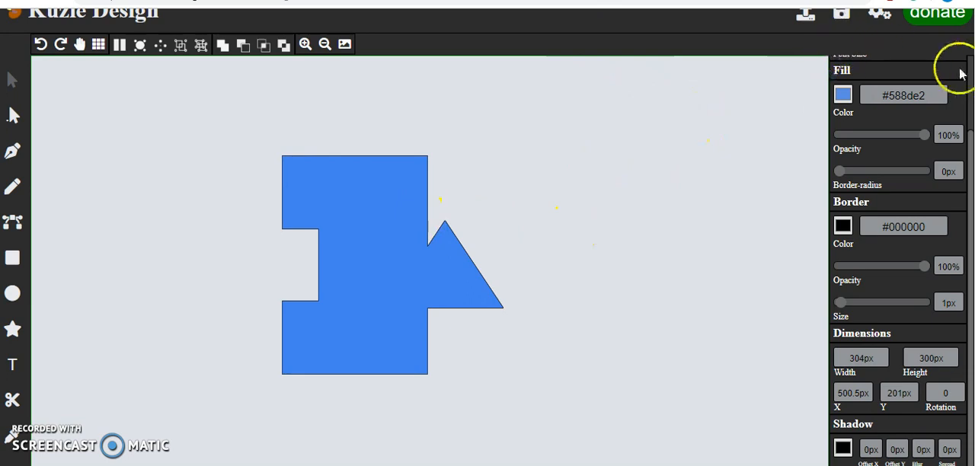
pyautogui.click(437, 204)
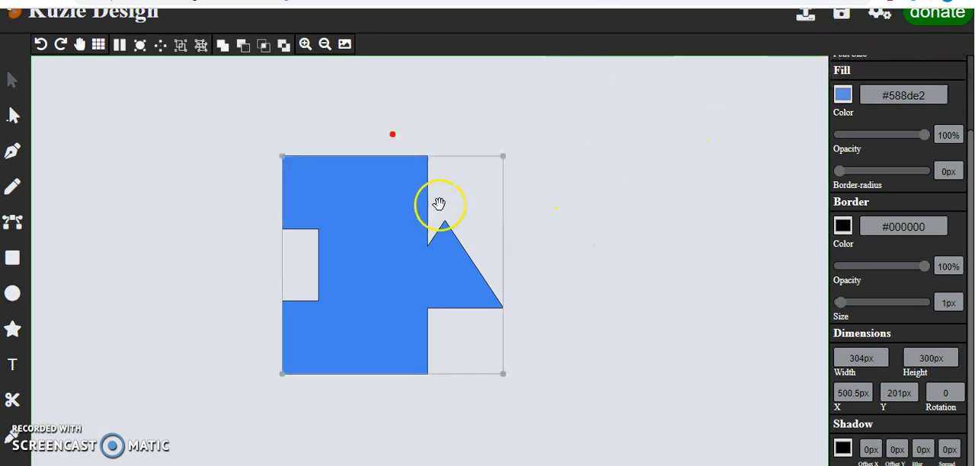
pyautogui.click(837, 18)
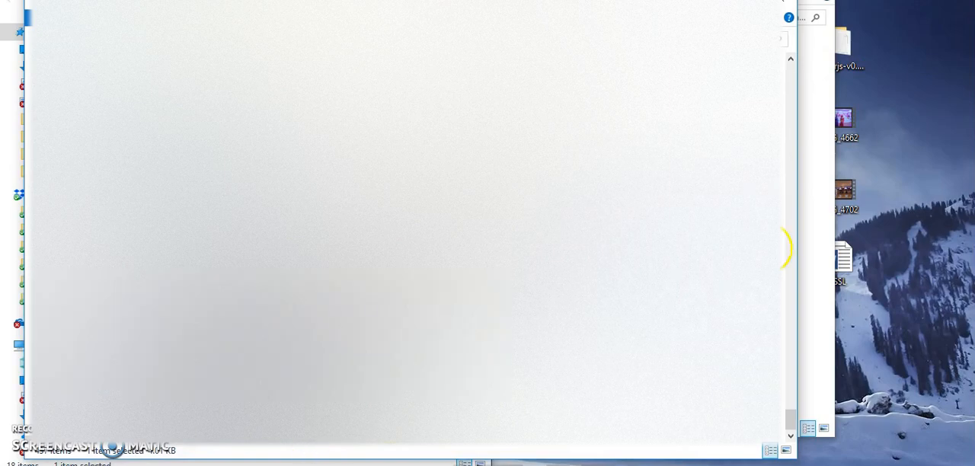
# Step: Move the exported image from its folder to the desktop, return to the Kuzle Design editor and dismiss the download bar
pyautogui.moveTo(785, 248); pyautogui.dragTo(920, 115)
pyautogui.click(943, 90)
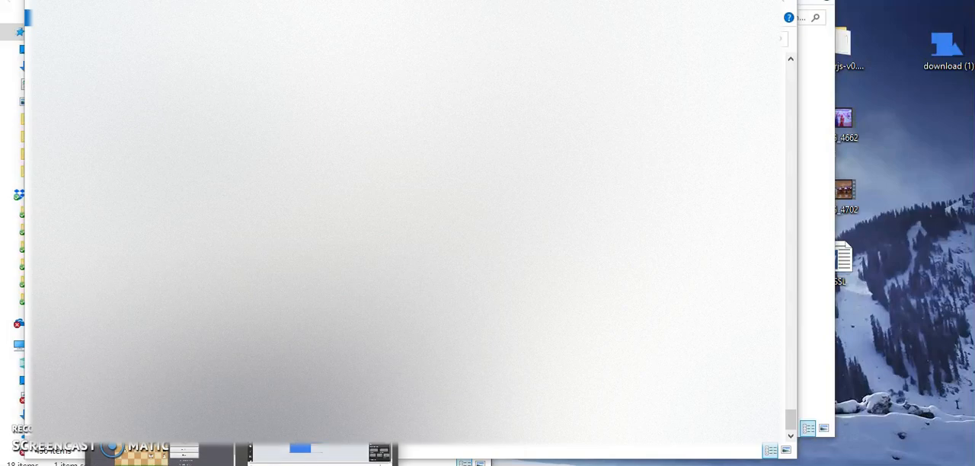
pyautogui.click(305, 451)
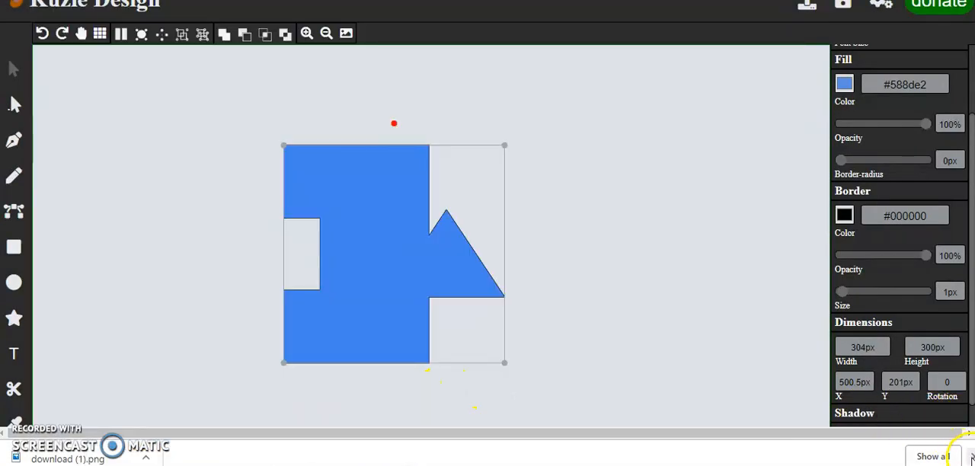
pyautogui.click(971, 457)
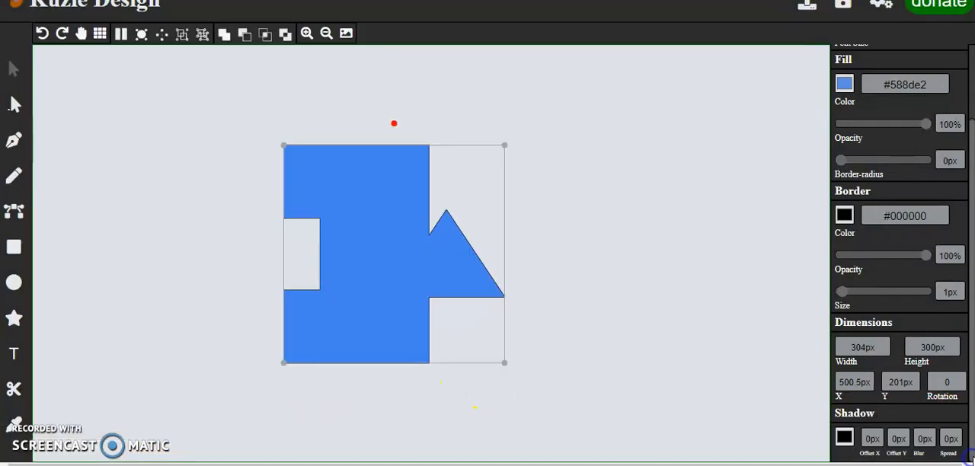
# Step: Move the notched shape to about X 201.5px, Y 156px and reload the page to clear the canvas
pyautogui.moveTo(407, 229); pyautogui.dragTo(192, 198)
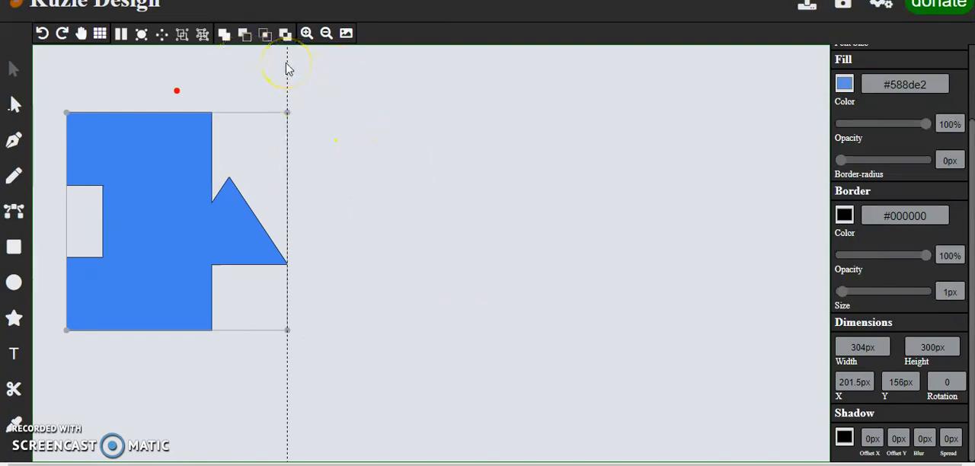
pyautogui.click(16, 144)
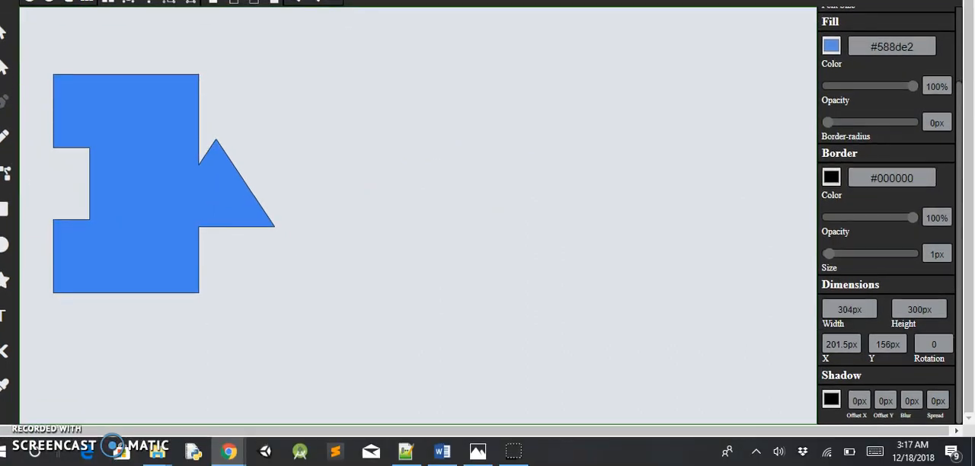
pyautogui.press('F5')
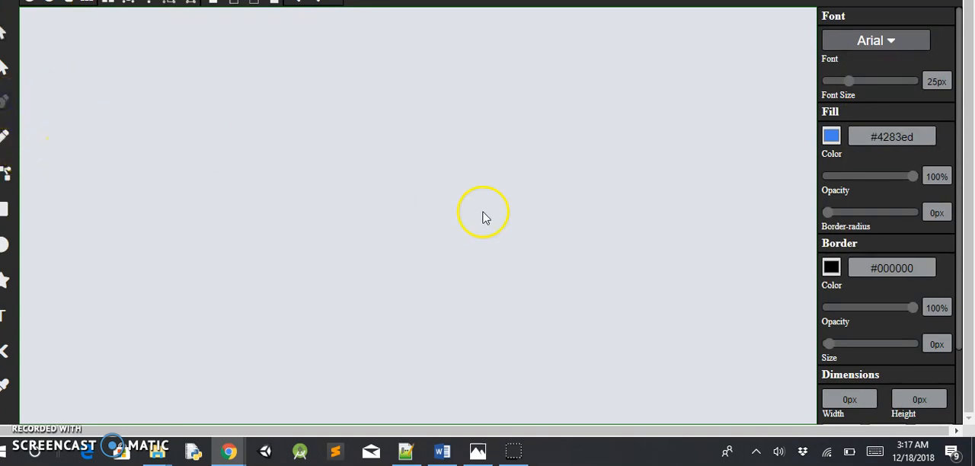
# Step: Draw a closed half-heart path about 138px wide and 282px high with the Pen tool, with a straight vertical right edge
pyautogui.click(343, 225)
pyautogui.moveTo(303, 168); pyautogui.dragTo(269, 169)
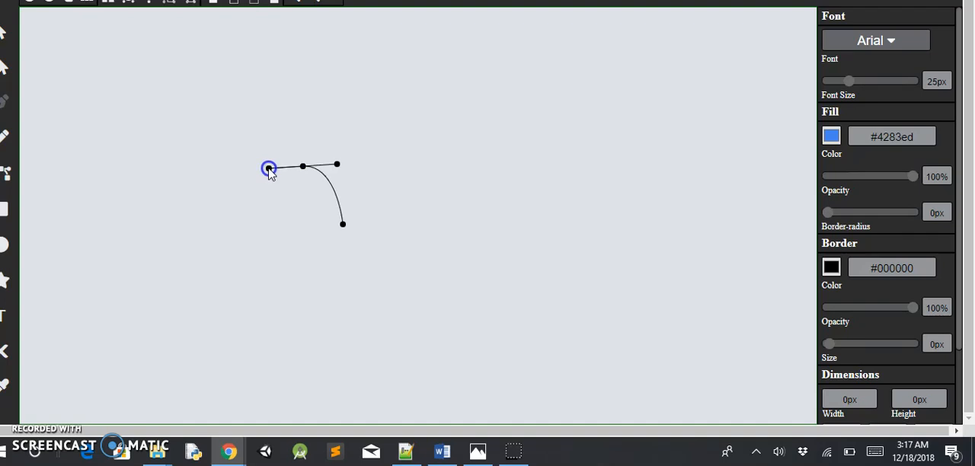
pyautogui.click(238, 250)
pyautogui.press('alt')
pyautogui.moveTo(242, 250); pyautogui.dragTo(241, 319)
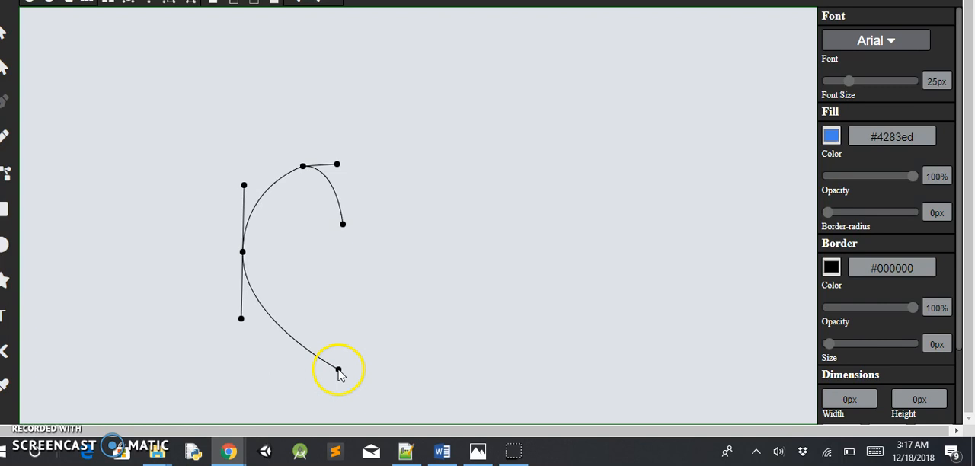
pyautogui.click(343, 371)
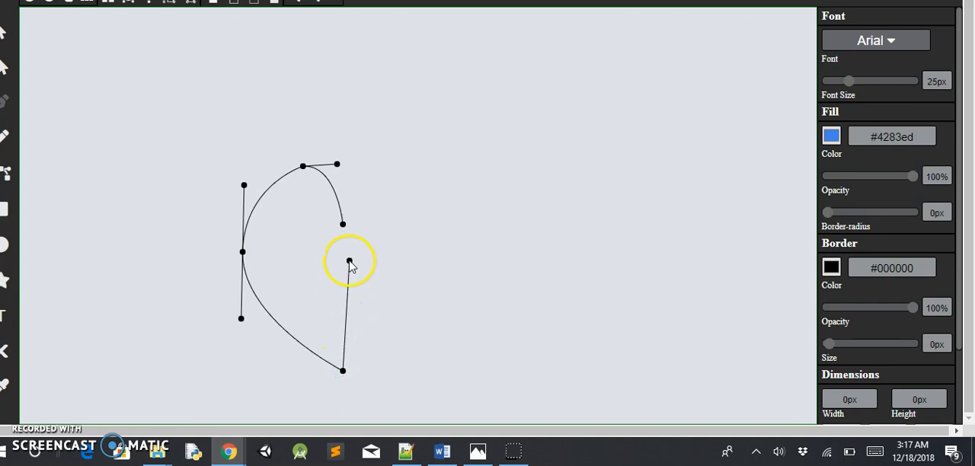
pyautogui.click(343, 227)
pyautogui.moveTo(318, 259); pyautogui.dragTo(307, 203)
pyautogui.click(464, 144)
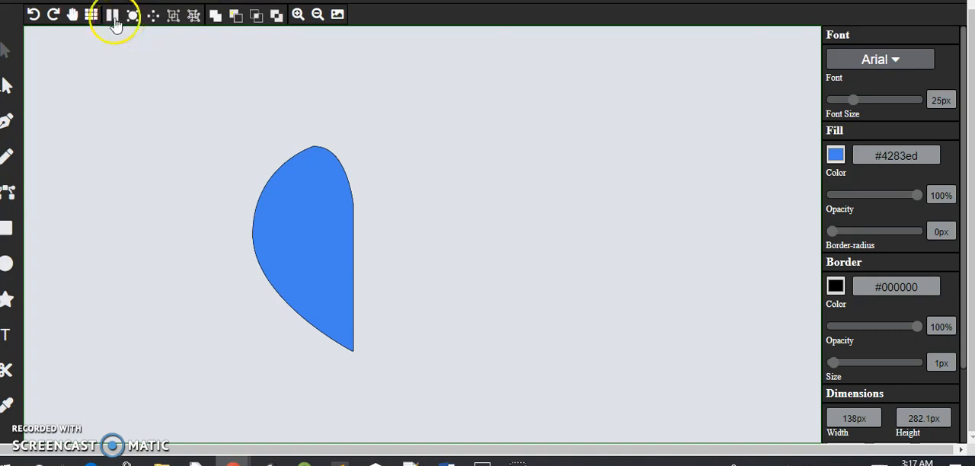
# Step: Set up a mirror of the half heart with its straight edge as the axis and the half heart as the object
pyautogui.click(114, 21)
pyautogui.click(307, 191)
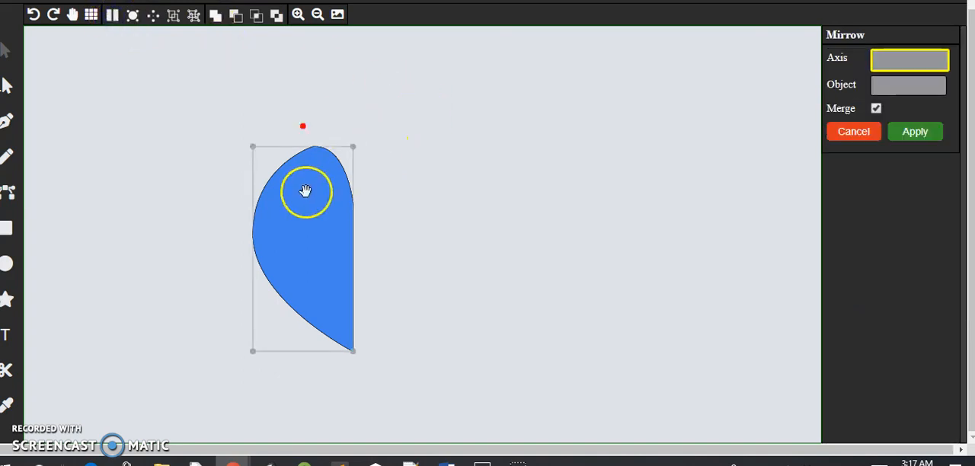
pyautogui.click(352, 216)
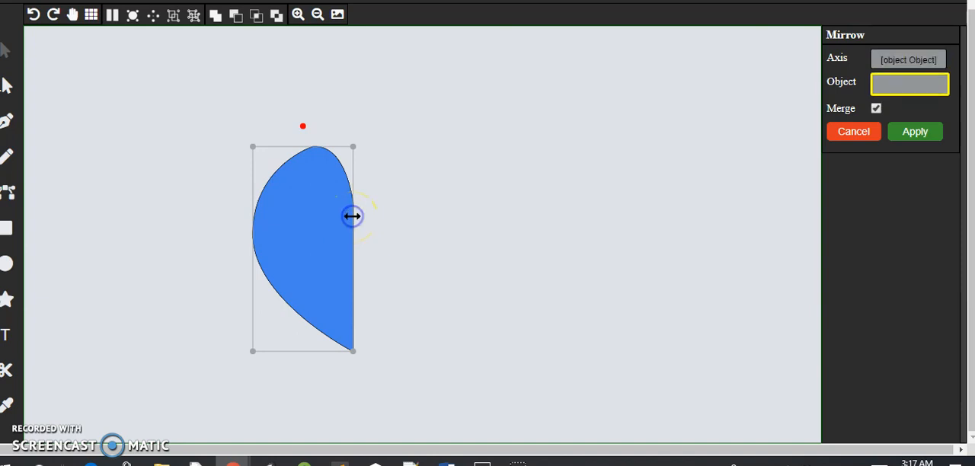
pyautogui.click(301, 212)
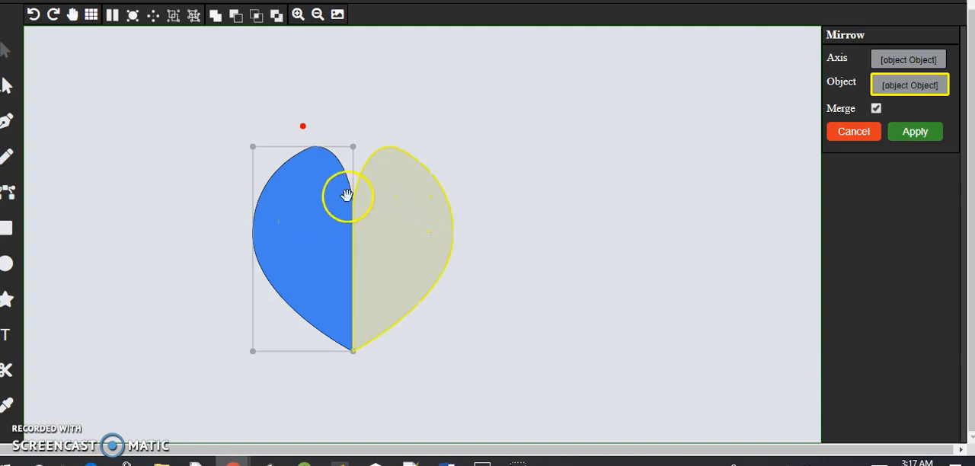
# Step: Widen the half heart outward from its upper-left corner and apply the mirror with merge enabled
pyautogui.moveTo(252, 147); pyautogui.dragTo(220, 154)
pyautogui.click(951, 89)
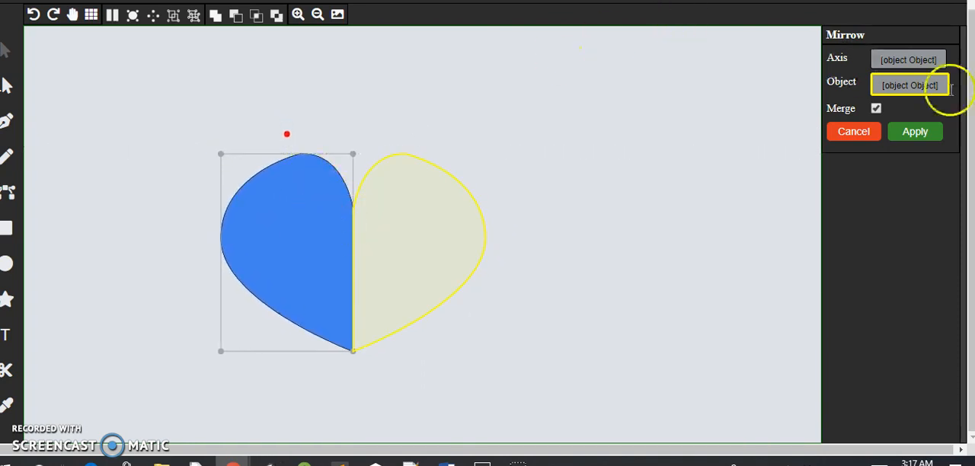
pyautogui.click(923, 131)
# Step: Group the two heart halves and move the group slightly right and up on the canvas
pyautogui.moveTo(440, 224); pyautogui.dragTo(429, 229)
pyautogui.click(512, 326)
pyautogui.moveTo(483, 373); pyautogui.dragTo(221, 148)
pyautogui.click(174, 20)
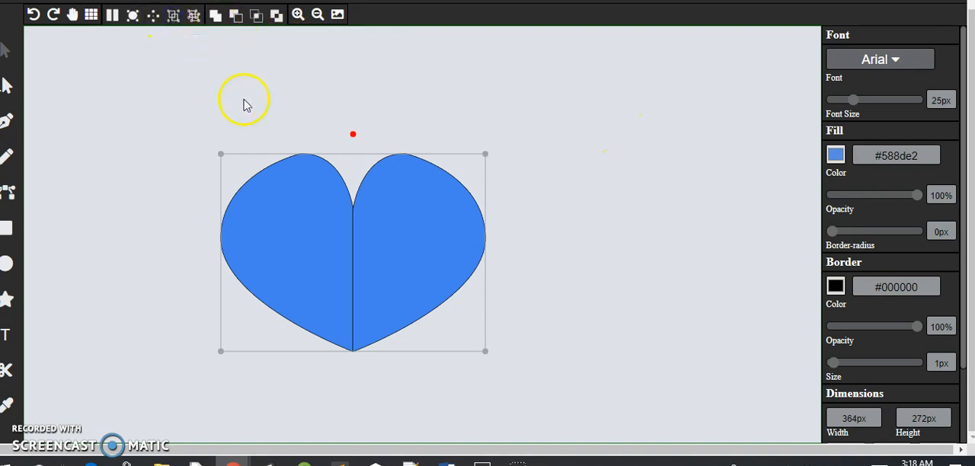
pyautogui.moveTo(330, 231); pyautogui.dragTo(407, 244)
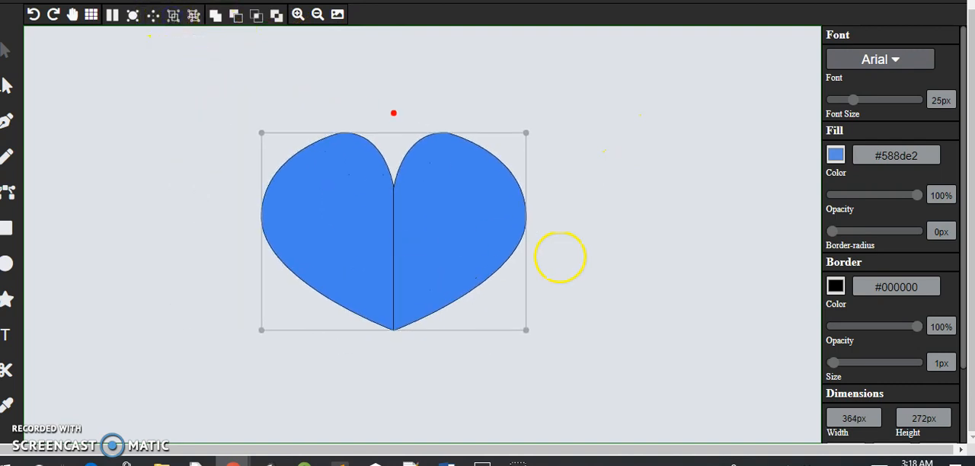
# Step: Set the grouped heart's border size to 0px
pyautogui.moveTo(833, 363); pyautogui.dragTo(823, 363)
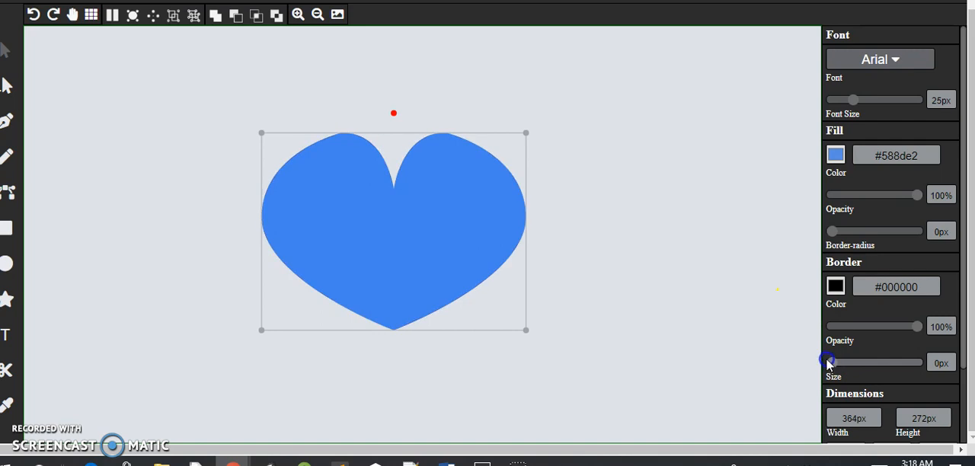
pyautogui.click(674, 260)
pyautogui.click(477, 252)
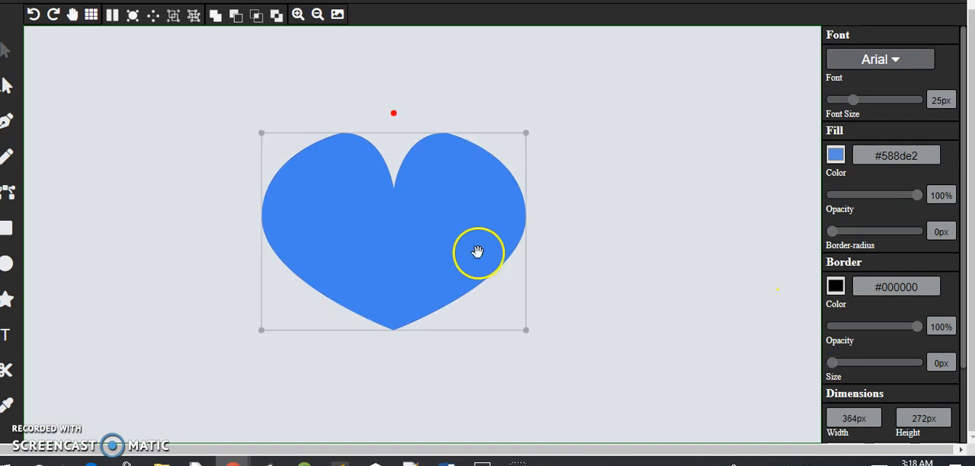
# Step: Set the heart's fill colour to basic red, #ff0000
pyautogui.click(836, 156)
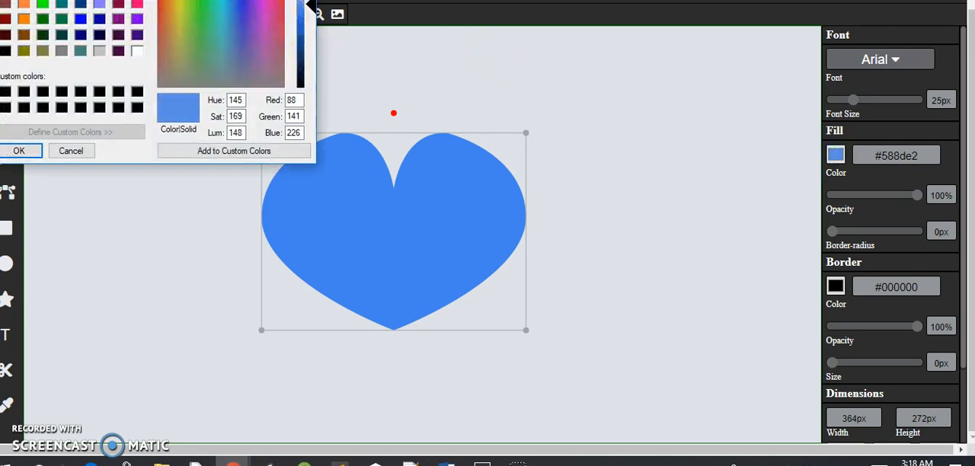
pyautogui.click(52, 59)
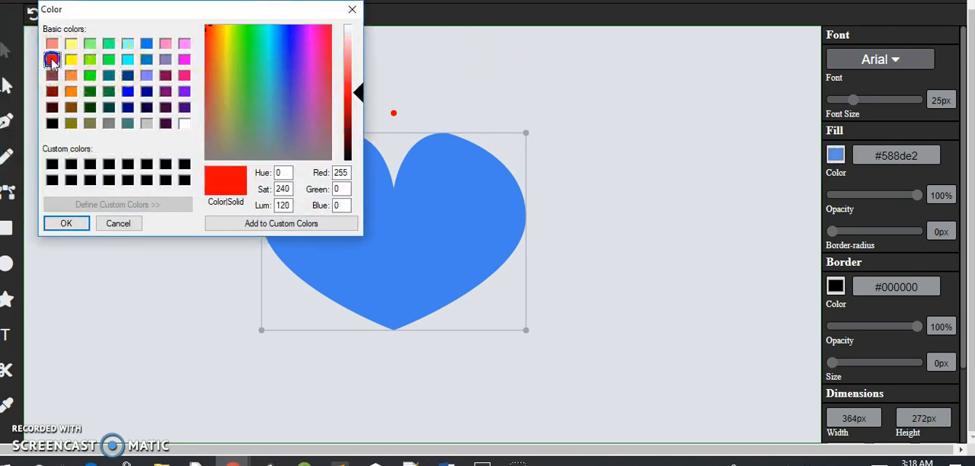
pyautogui.click(67, 223)
# Step: Move the red heart around the canvas and leave it on the right half
pyautogui.moveTo(410, 279); pyautogui.dragTo(392, 261)
pyautogui.click(570, 285)
pyautogui.moveTo(396, 207); pyautogui.dragTo(336, 244)
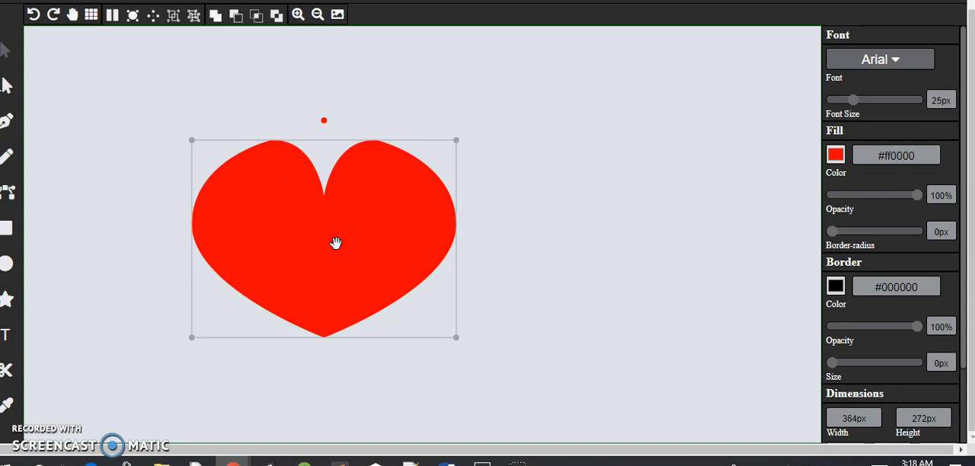
pyautogui.moveTo(330, 243); pyautogui.dragTo(294, 224)
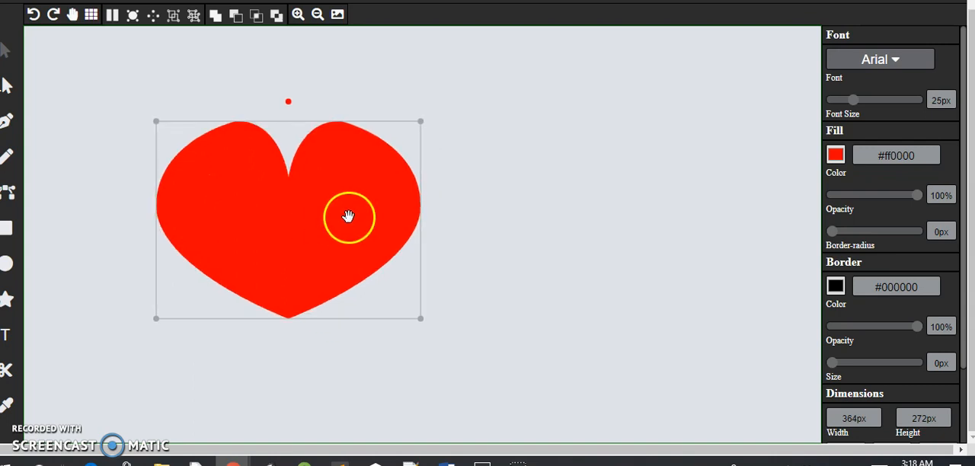
pyautogui.moveTo(388, 218); pyautogui.dragTo(617, 242)
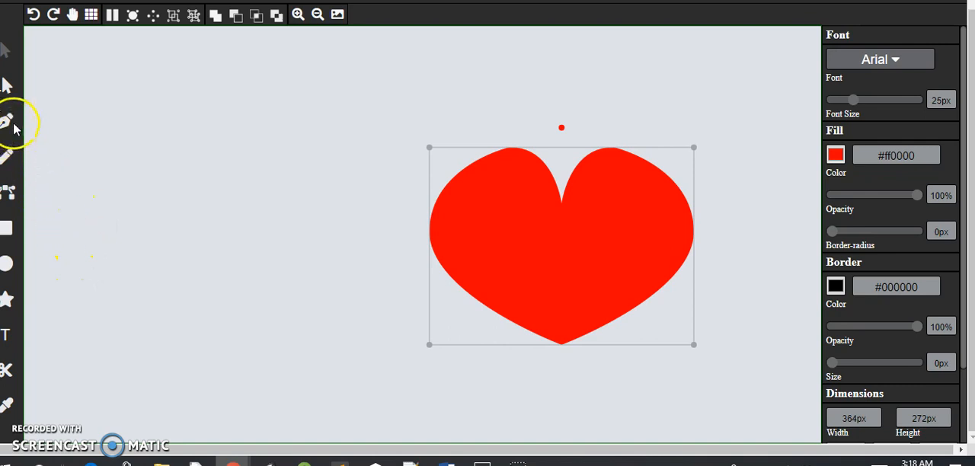
# Step: Add a circle about 75px by 74px and place it on the canvas to the lower left of the heart
pyautogui.click(7, 264)
pyautogui.click(442, 211)
pyautogui.moveTo(407, 226); pyautogui.dragTo(259, 290)
pyautogui.moveTo(289, 333); pyautogui.dragTo(270, 315)
pyautogui.moveTo(249, 288); pyautogui.dragTo(234, 296)
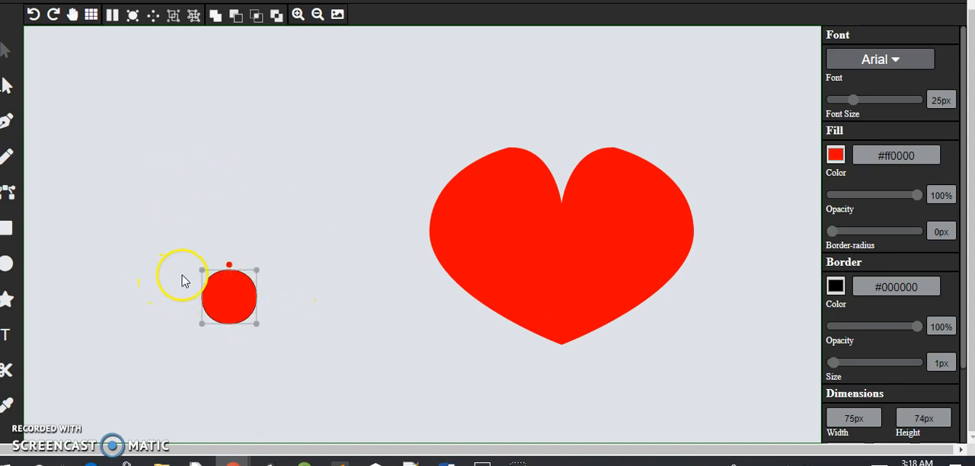
# Step: Start a Revolve pattern with its origin just above the small circle at 286,271 and the circle as the object
pyautogui.click(172, 231)
pyautogui.click(264, 177)
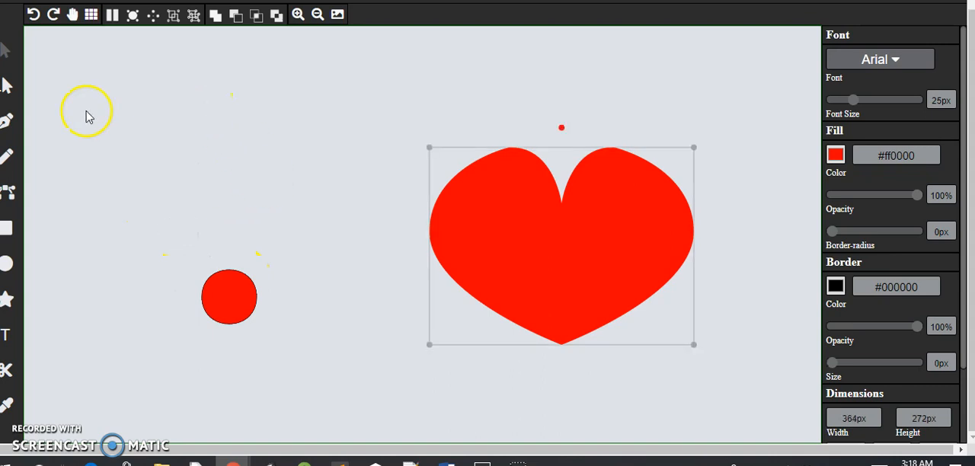
pyautogui.click(152, 18)
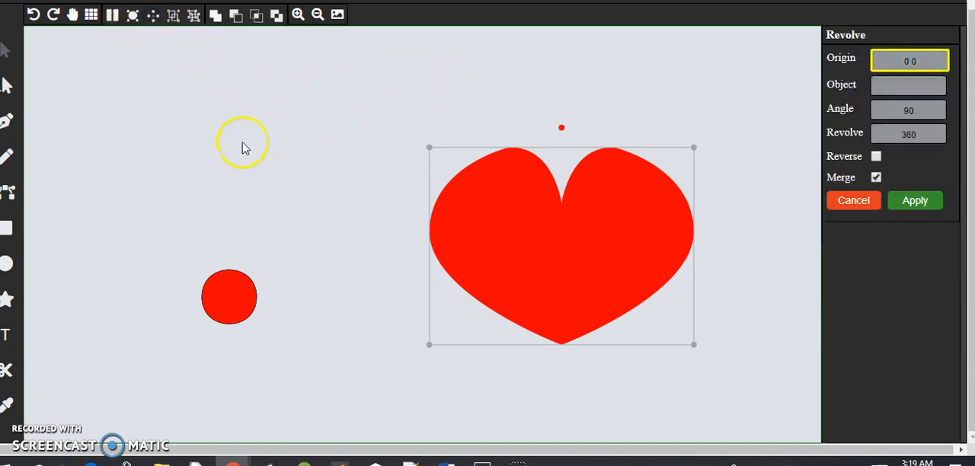
pyautogui.click(234, 233)
pyautogui.click(237, 294)
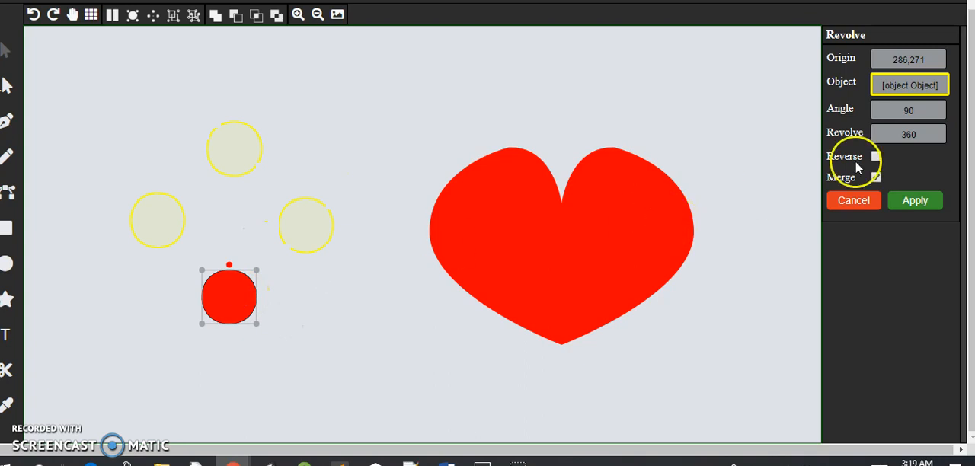
# Step: Try a revolve angle of 15
pyautogui.click(909, 111)
pyautogui.press('BackSpace')
pyautogui.press('BackSpace')
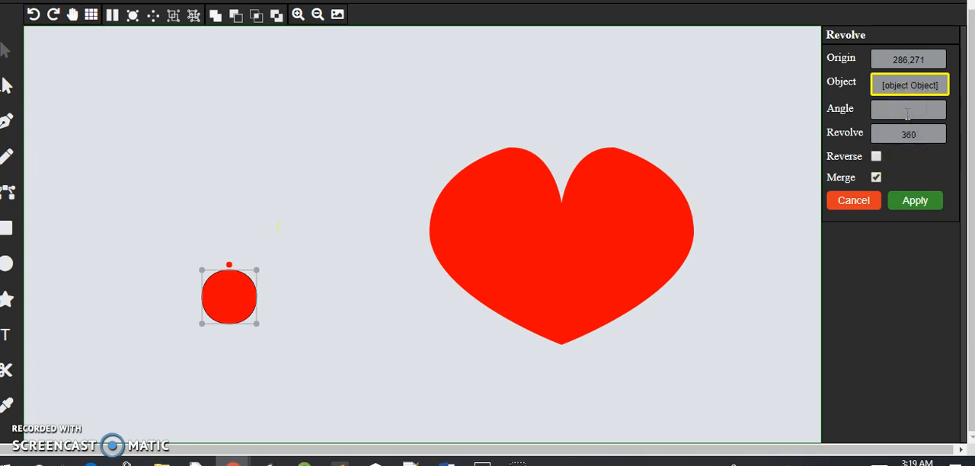
pyautogui.write('15')
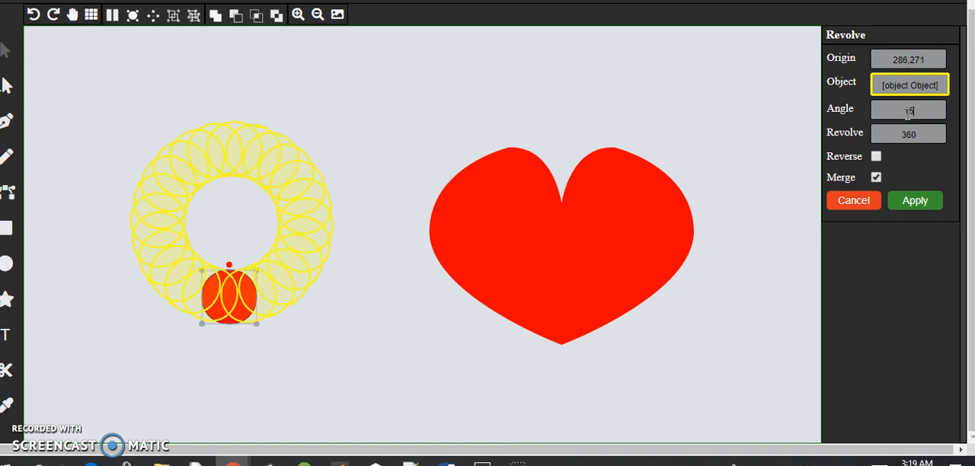
# Step: Set the revolve angle to 30 and apply the pattern with the source circle moved slightly down, away from the origin
pyautogui.press('BackSpace')
pyautogui.press('BackSpace')
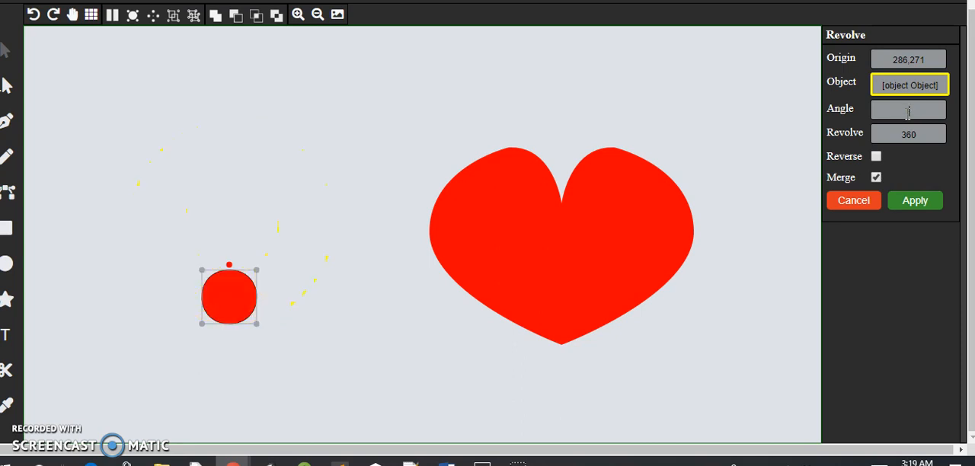
pyautogui.write('30')
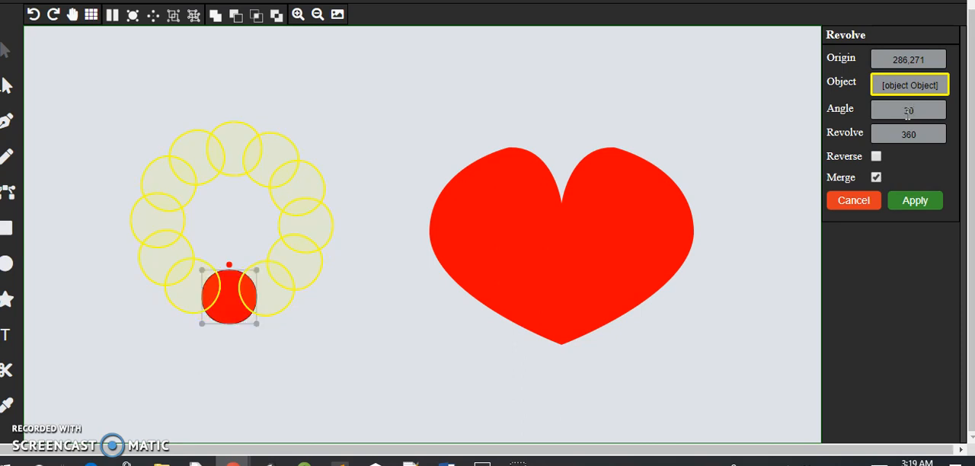
pyautogui.moveTo(226, 311); pyautogui.dragTo(220, 351)
pyautogui.click(915, 201)
# Step: Move the red heart to the upper right corner of the canvas and deselect it
pyautogui.click(559, 279)
pyautogui.moveTo(566, 259); pyautogui.dragTo(683, 138)
pyautogui.click(505, 227)
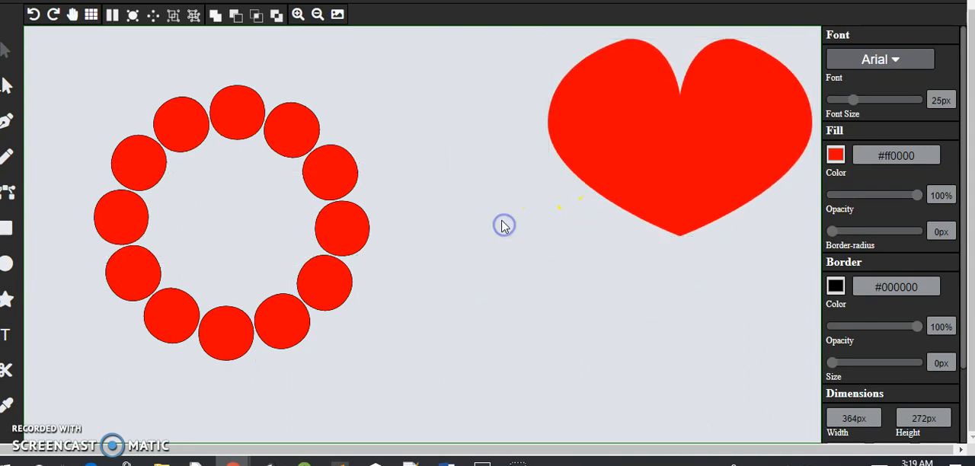
# Step: Add an ellipse between the ring of circles and the heart and stretch it to about 119.5px by 232px
pyautogui.click(7, 265)
pyautogui.click(135, 273)
pyautogui.moveTo(430, 241); pyautogui.dragTo(486, 392)
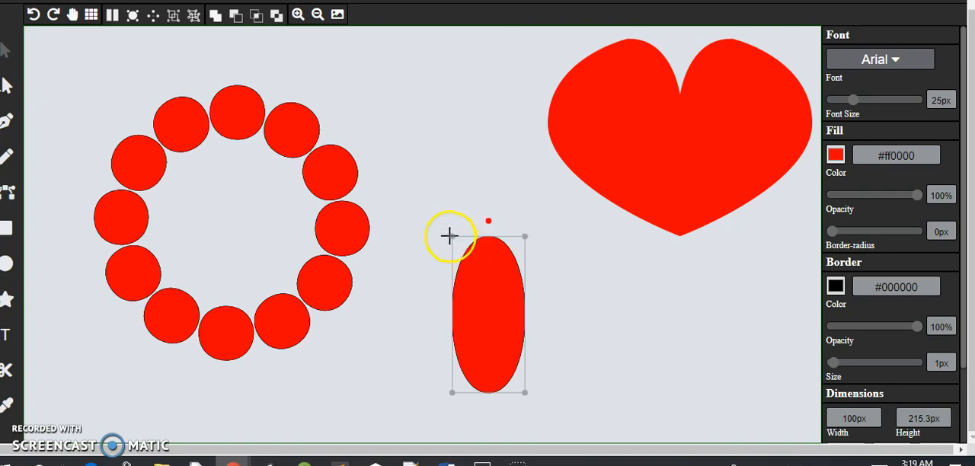
pyautogui.moveTo(450, 234); pyautogui.dragTo(438, 225)
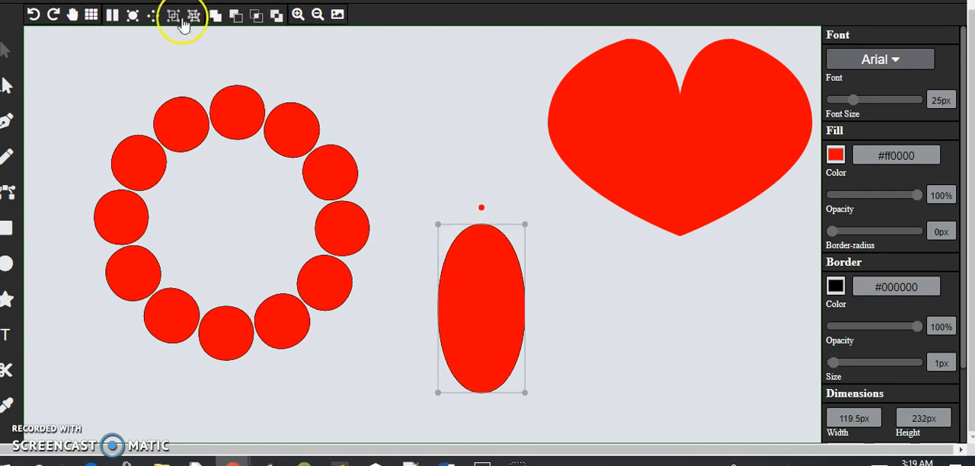
# Step: Add a rectangle about 49px by 41.4px across the ellipse's right edge and cancel the open Path Pattern command
pyautogui.click(132, 17)
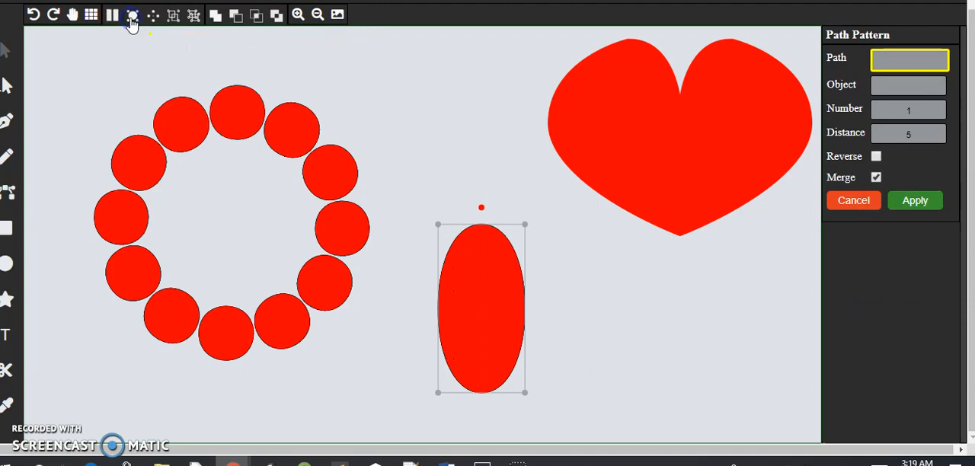
pyautogui.click(450, 114)
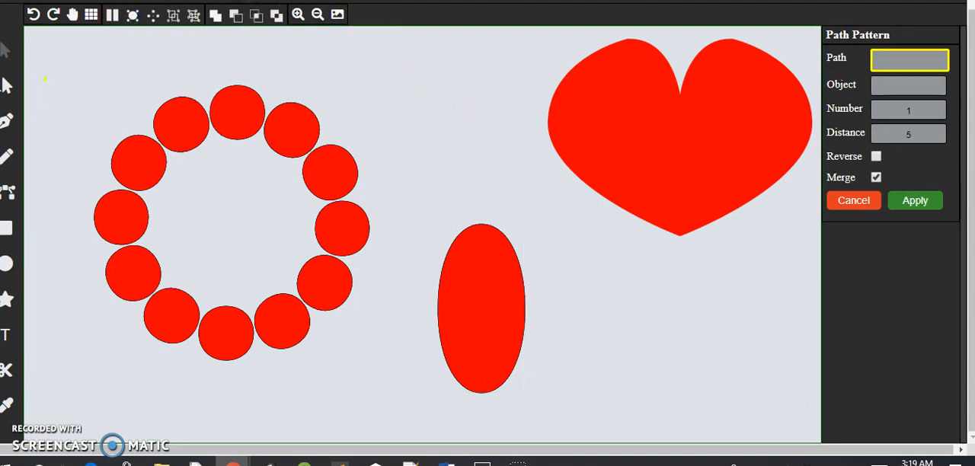
pyautogui.click(6, 228)
pyautogui.moveTo(431, 221); pyautogui.dragTo(607, 309)
pyautogui.moveTo(633, 341); pyautogui.dragTo(516, 338)
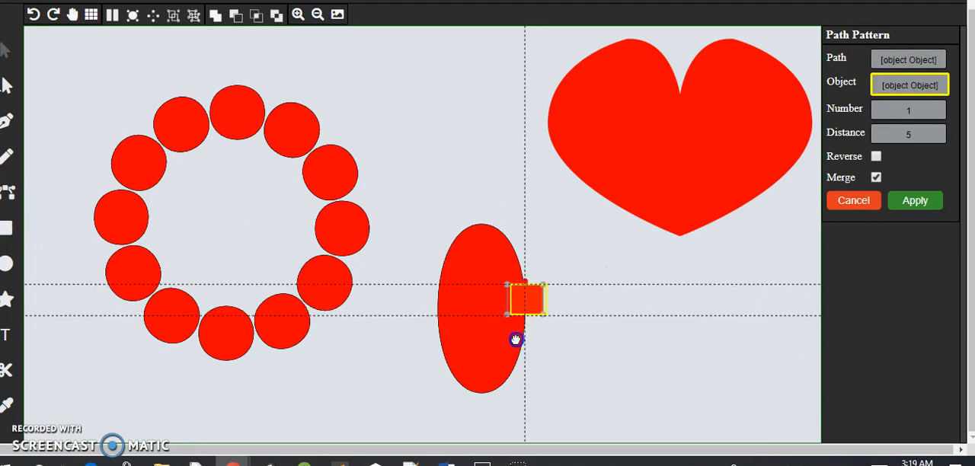
pyautogui.click(854, 203)
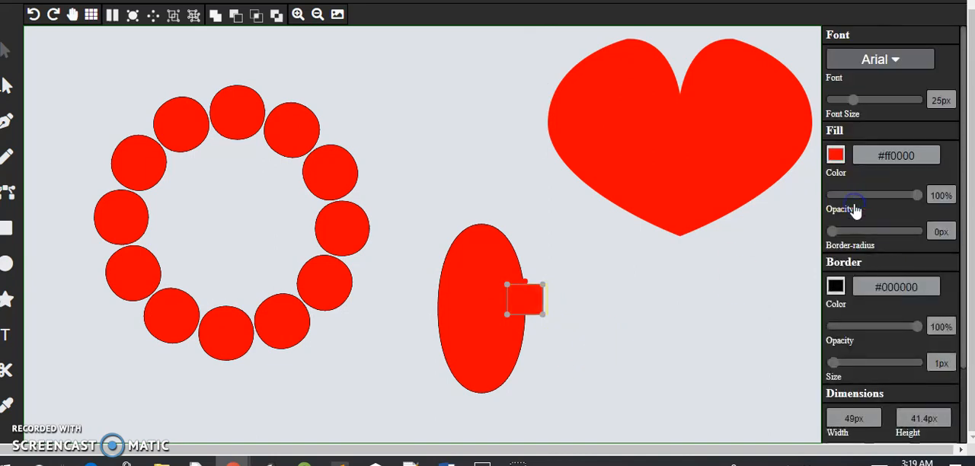
pyautogui.click(584, 322)
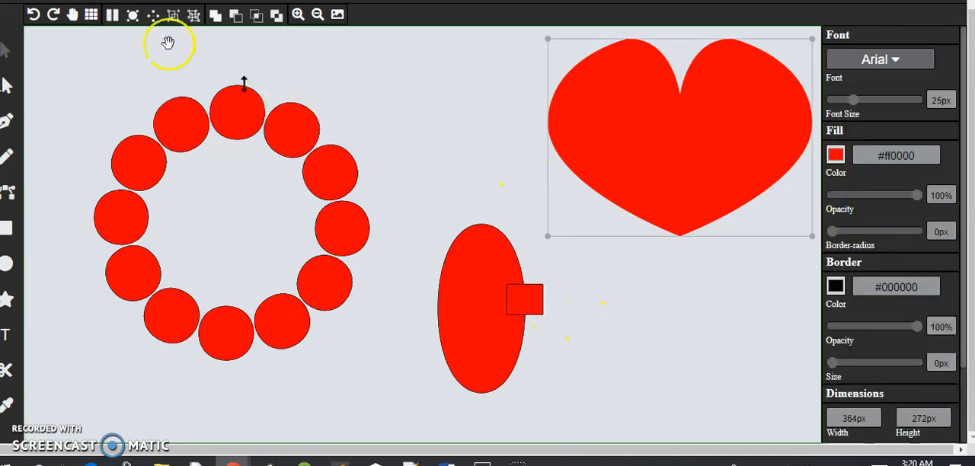
pyautogui.click(145, 44)
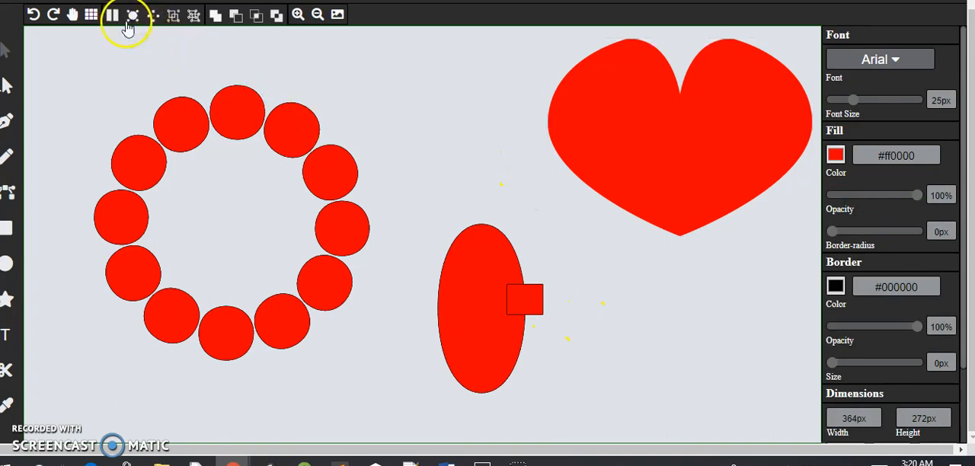
# Step: Start a Path Pattern with the ellipse as path and the rectangle as object, and set the distance to 35
pyautogui.click(133, 19)
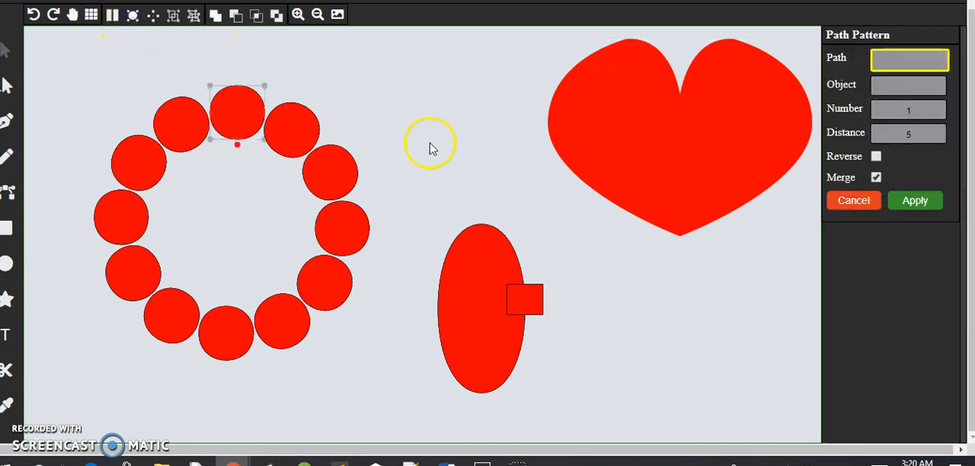
pyautogui.click(475, 268)
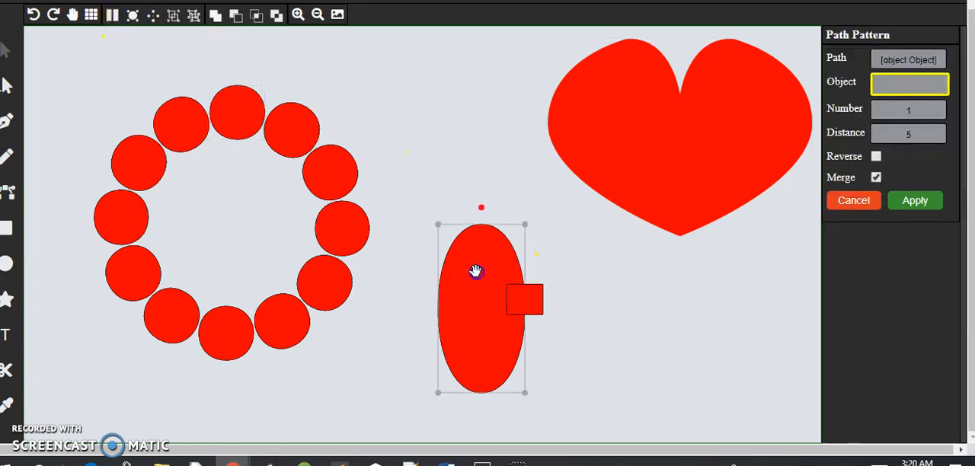
pyautogui.click(534, 295)
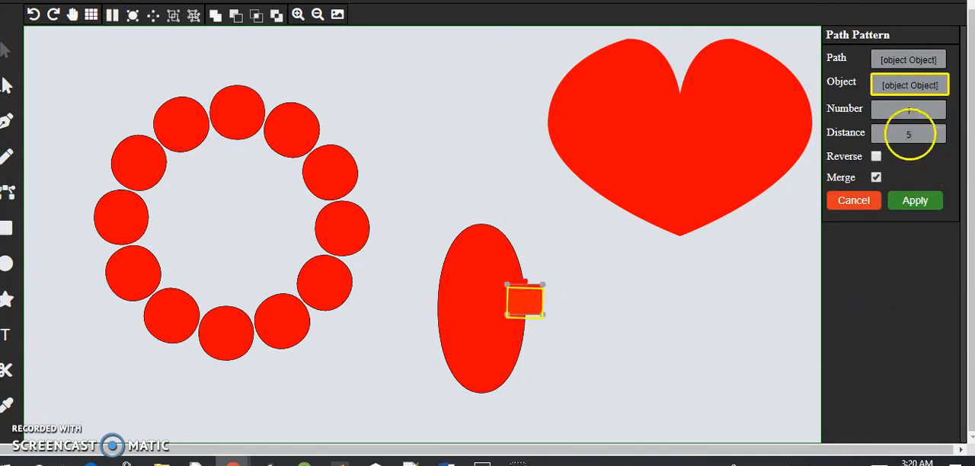
pyautogui.click(907, 134)
pyautogui.write('3')
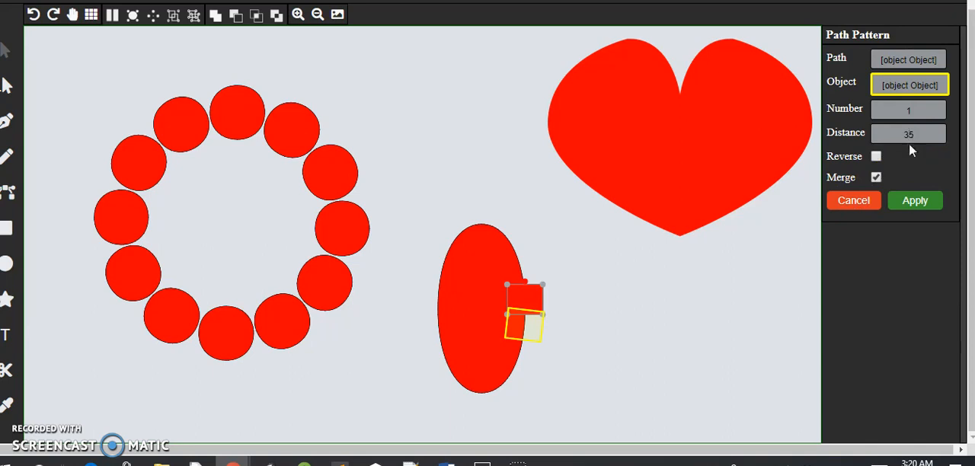
# Step: Set the number of copies in the path pattern to 15, after trying 12
pyautogui.click(909, 110)
pyautogui.write('2')
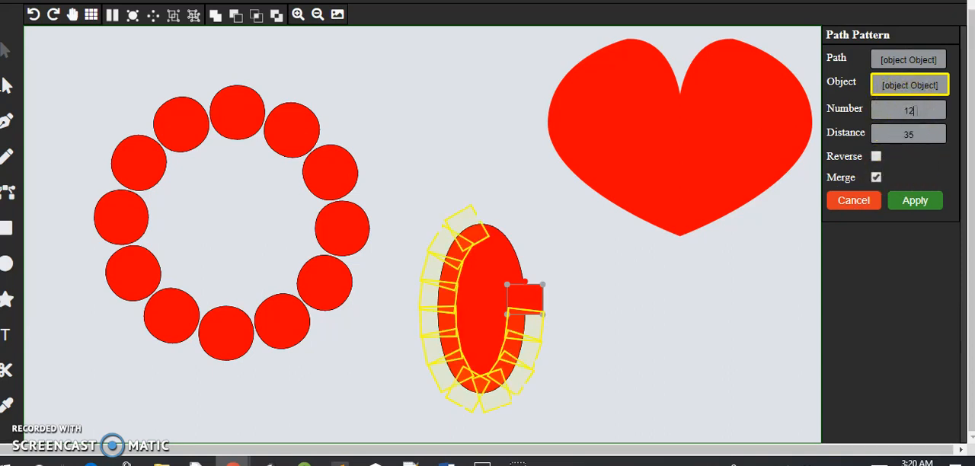
pyautogui.press('BackSpace')
pyautogui.write('5')
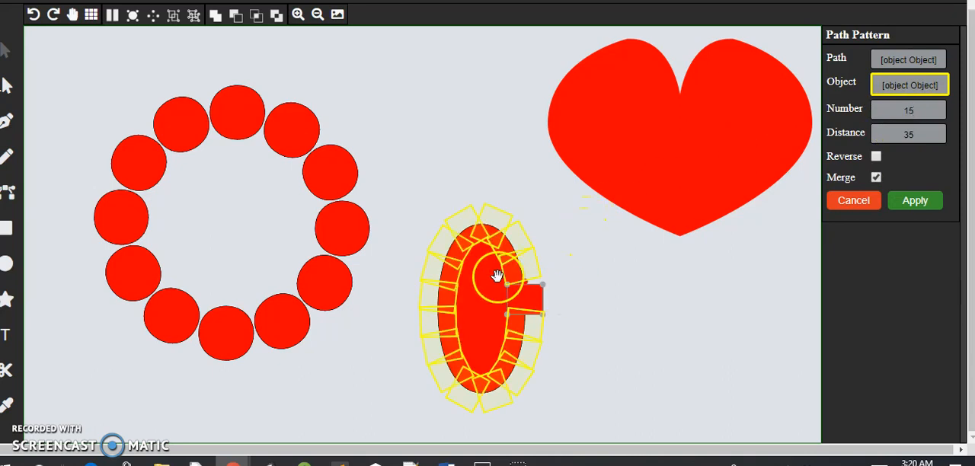
# Step: Apply the path pattern with the source rectangle shifted slightly outward, and nudge that rectangle down a little
pyautogui.moveTo(518, 297)
pyautogui.mouseDown()
pyautogui.moveTo(534, 297)
pyautogui.moveTo(527, 308)
pyautogui.mouseUp()
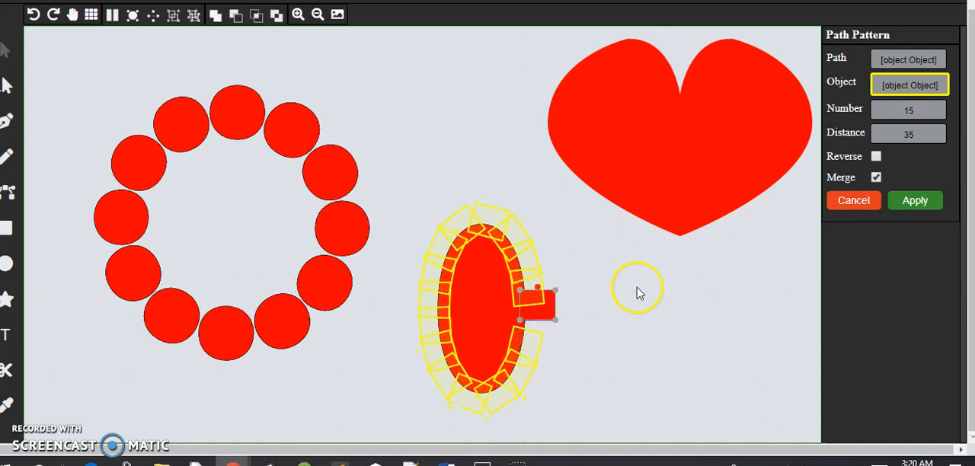
pyautogui.click(899, 204)
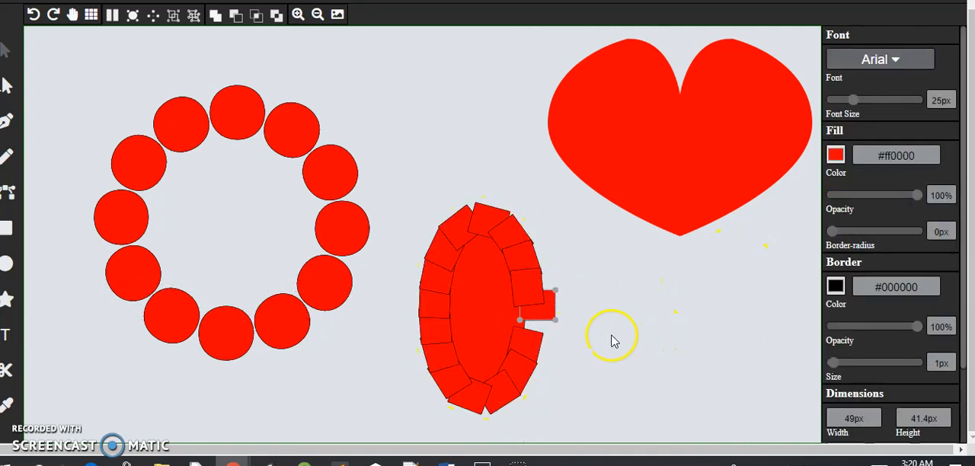
pyautogui.moveTo(554, 308); pyautogui.dragTo(538, 322)
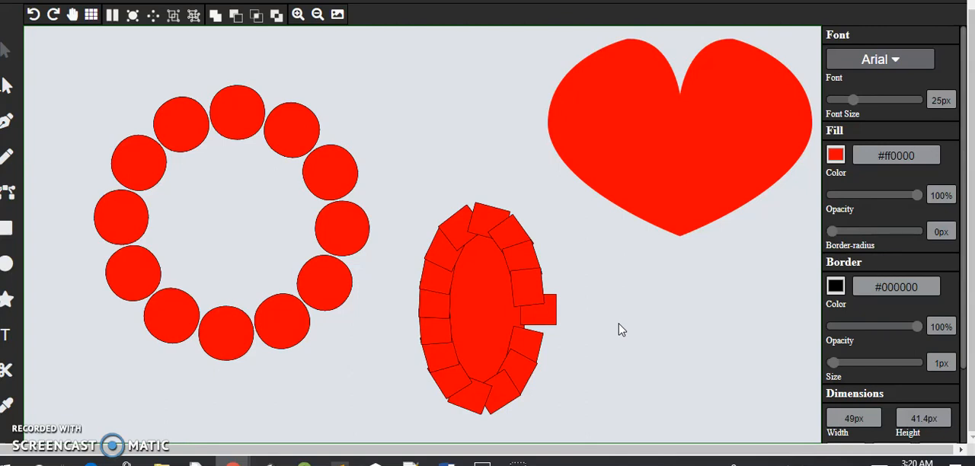
pyautogui.click(620, 224)
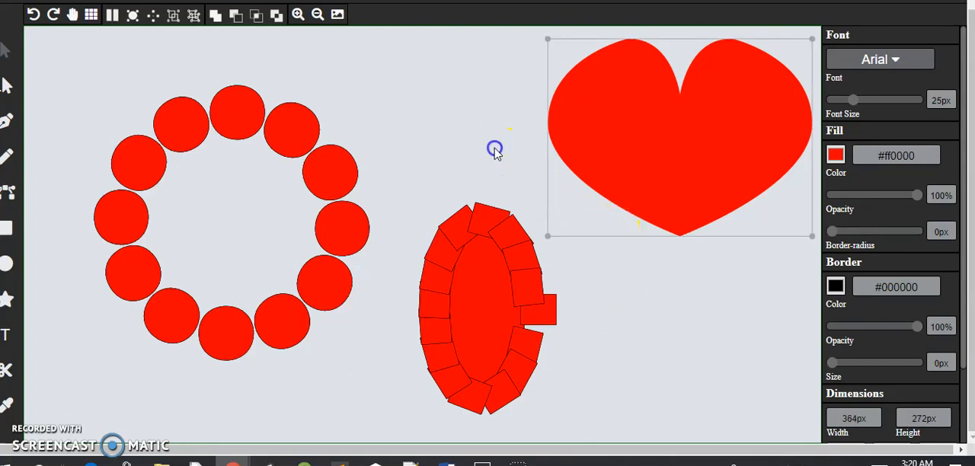